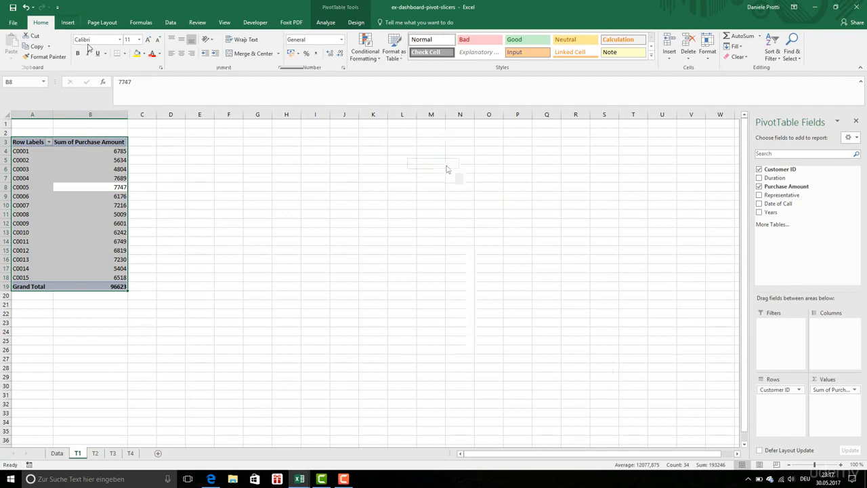
Step: Insert a bar PivotChart of Sum of Purchase Amount by Customer ID from the pivot table on sheet T1
click(439, 198)
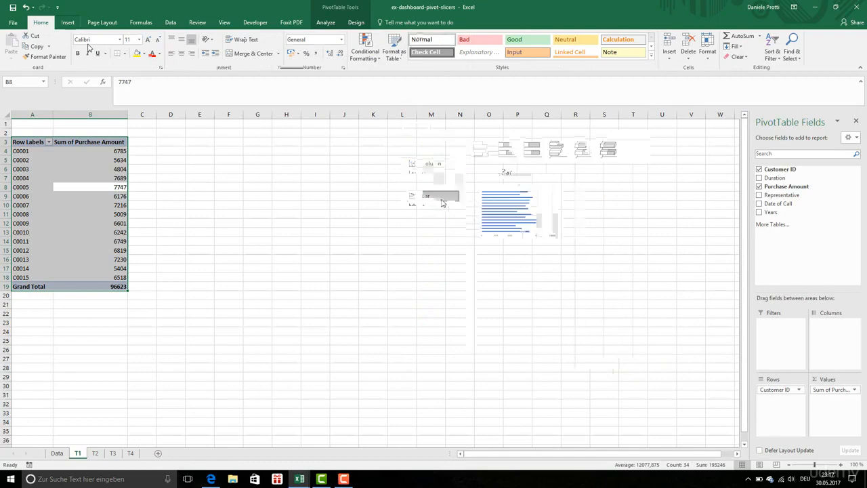
click(616, 365)
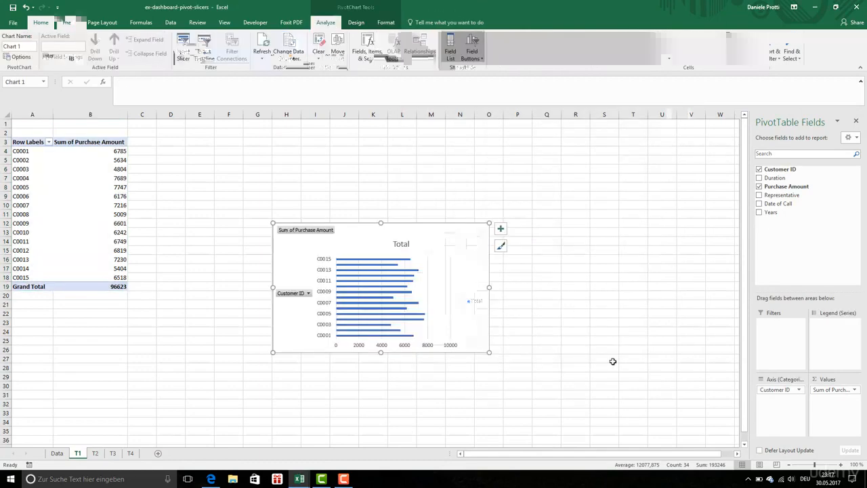
Step: Remove the axes, chart title, legend and gridlines from the new bar chart
click(501, 229)
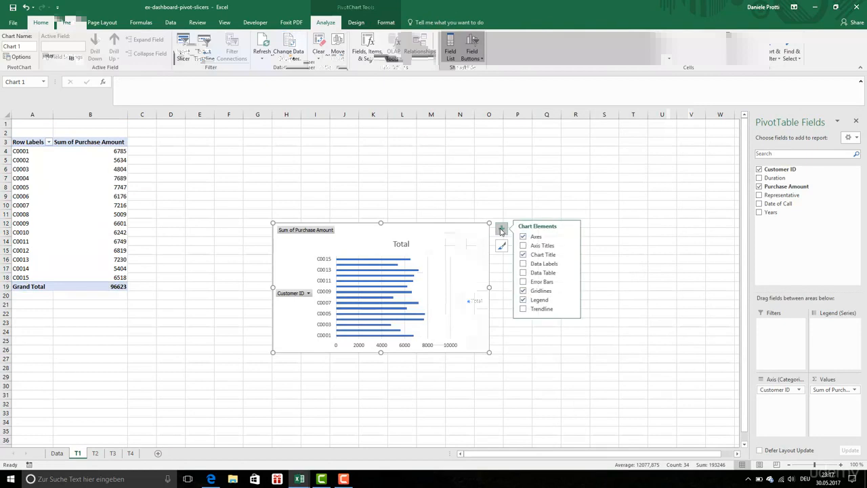
click(535, 238)
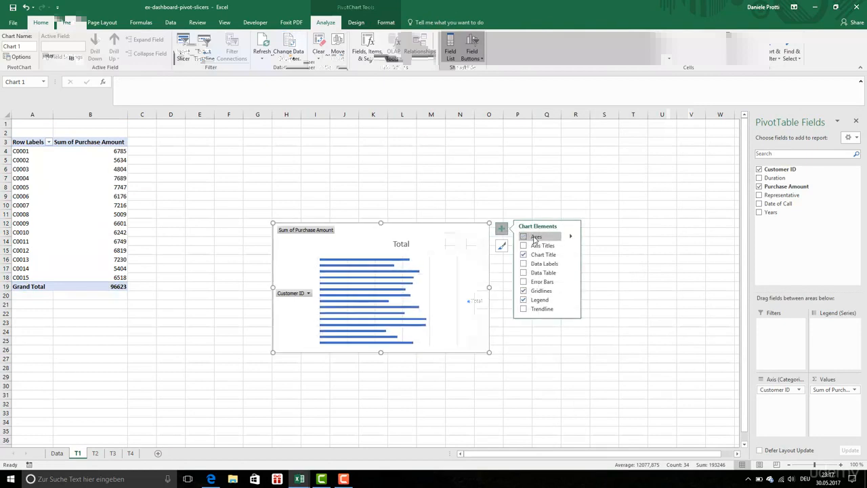
click(536, 255)
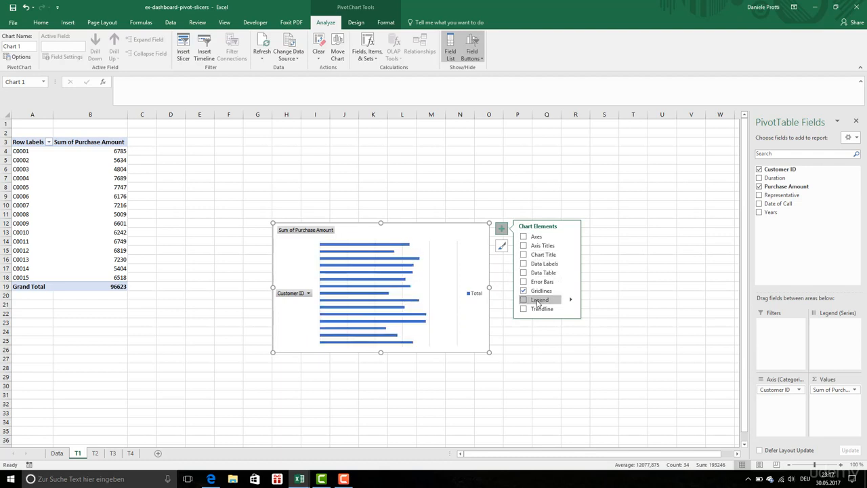
click(539, 301)
click(538, 292)
Step: Add data labels and axis titles to the bar chart
click(524, 264)
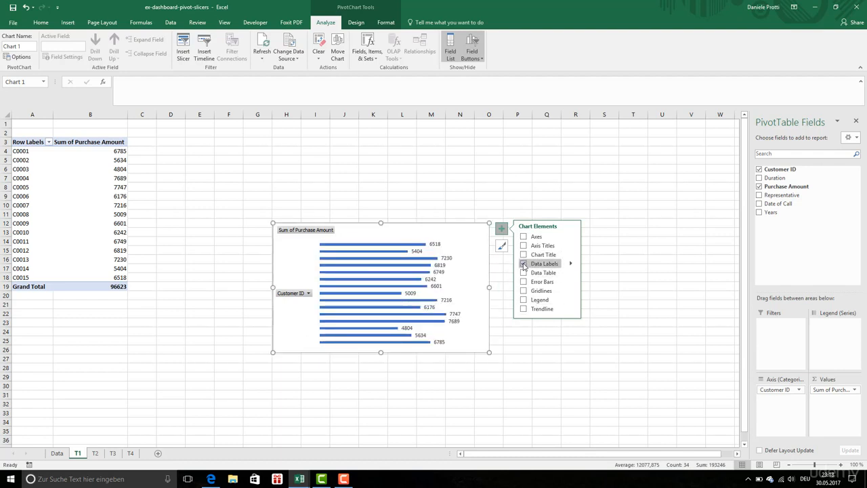
click(524, 264)
click(524, 245)
Step: Cut the chart from sheet T1, paste it onto a new worksheet named Dashboard, and position it starting around cell A2
click(399, 229)
right_click(399, 229)
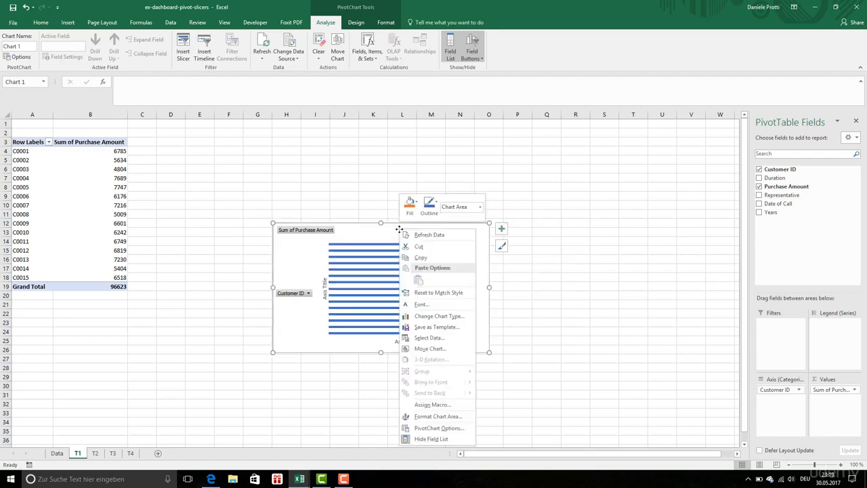
click(410, 246)
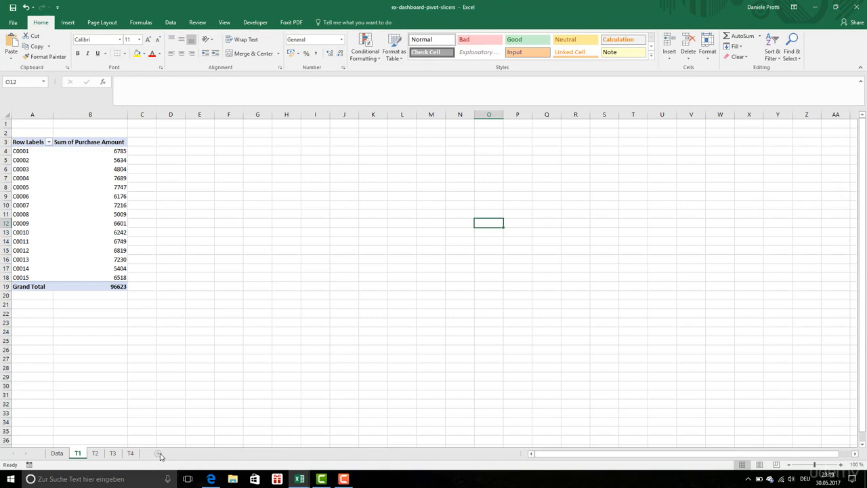
click(159, 455)
key(ctrl+v)
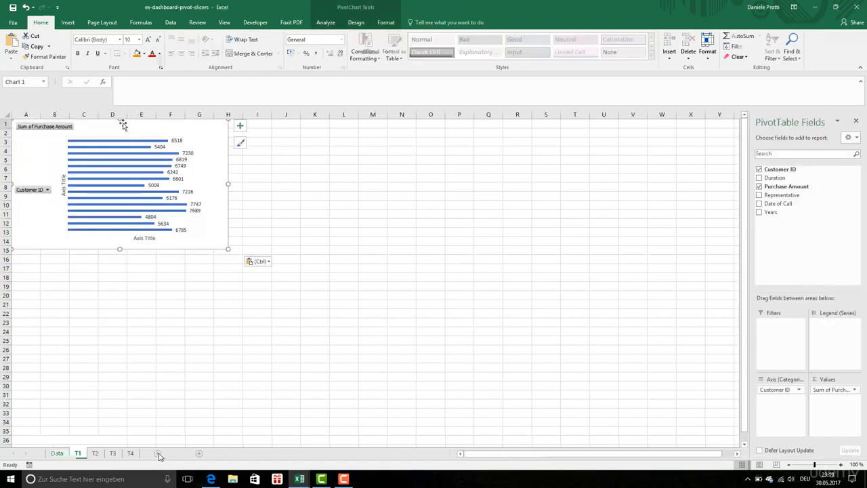
mouse_move(122, 124)
mouse_down()
mouse_move(139, 140)
mouse_move(128, 137)
mouse_up()
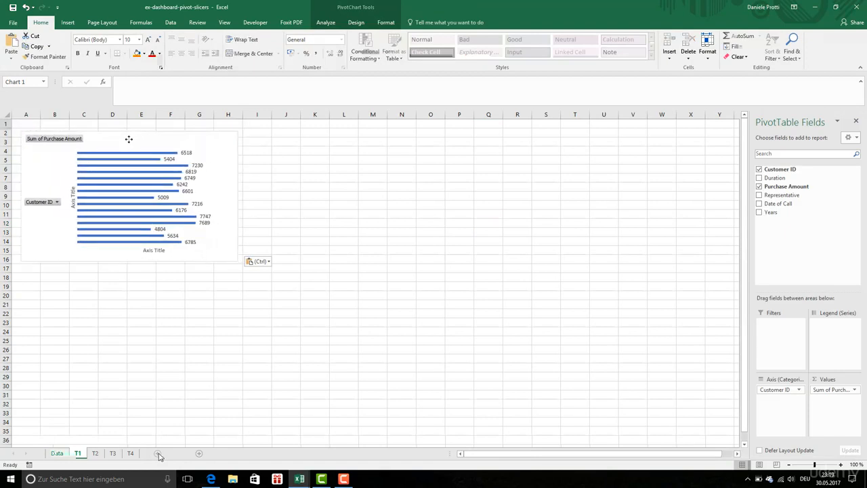
Step: Open the axis title formatting options of the Dashboard chart and look at the text settings
click(249, 139)
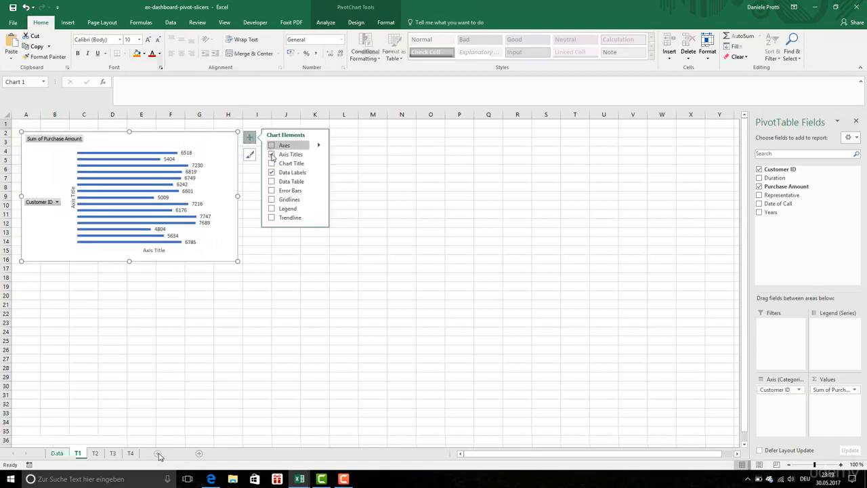
click(320, 157)
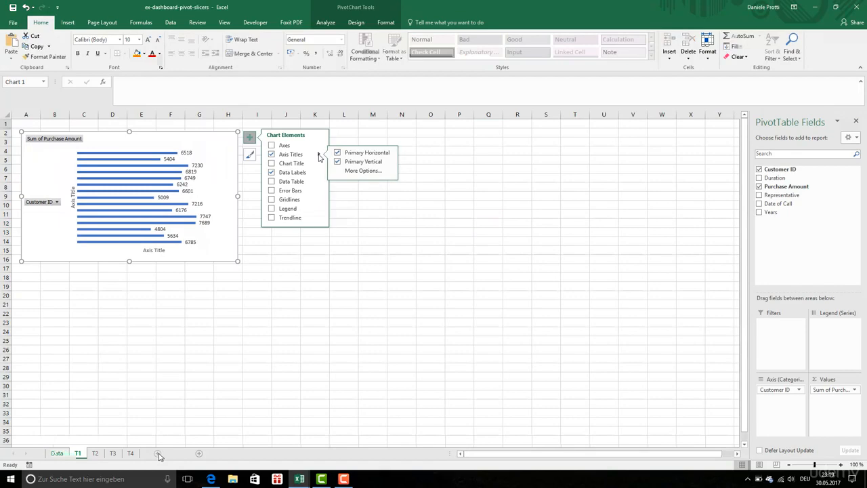
click(360, 171)
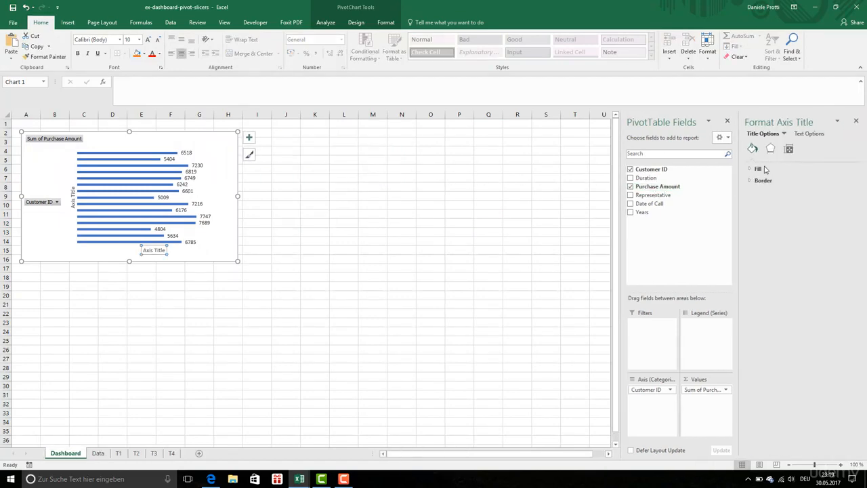
click(808, 134)
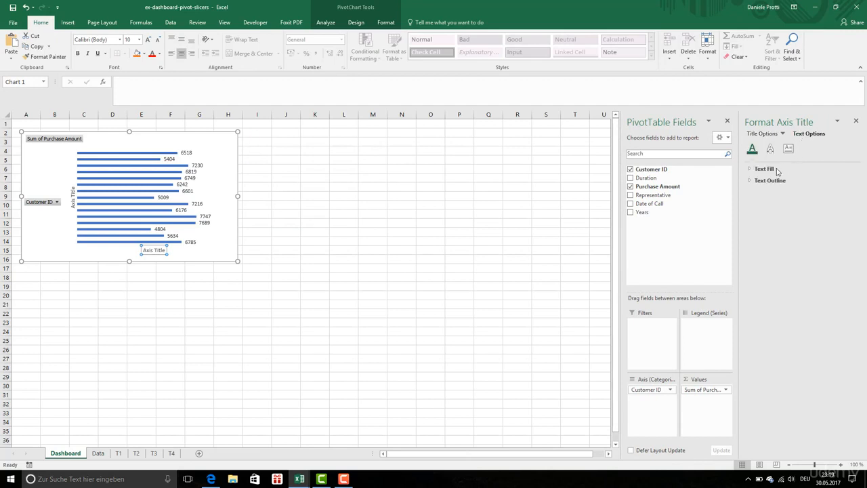
Step: Remove the primary horizontal axis title from the chart and view the placement options for the chart title
click(247, 137)
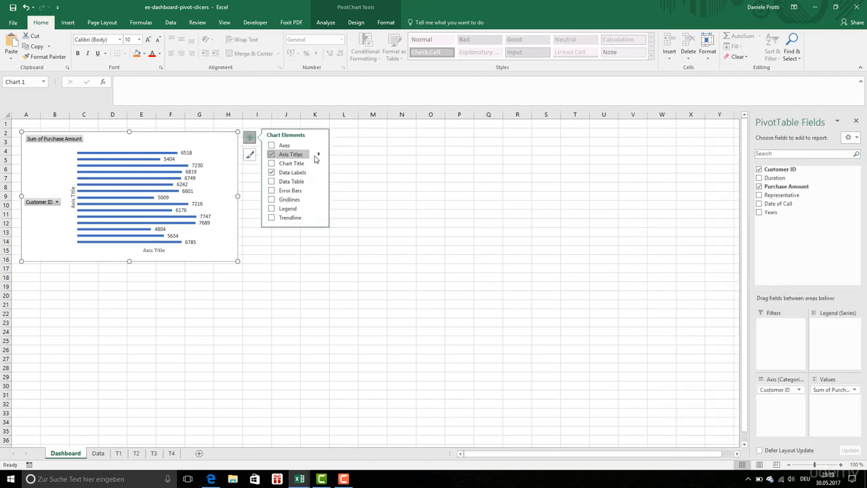
click(320, 157)
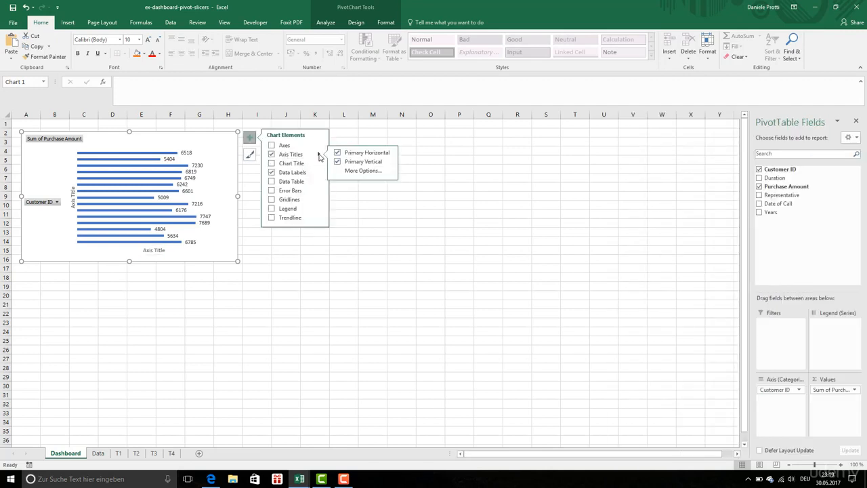
click(337, 153)
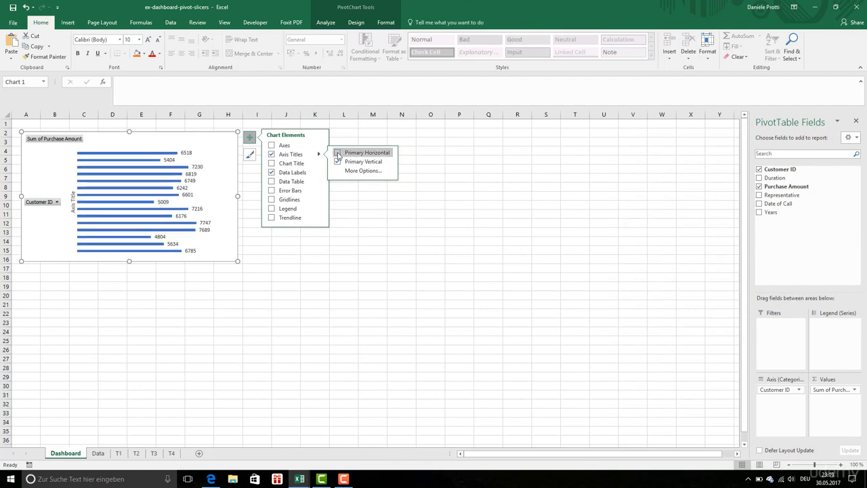
click(338, 153)
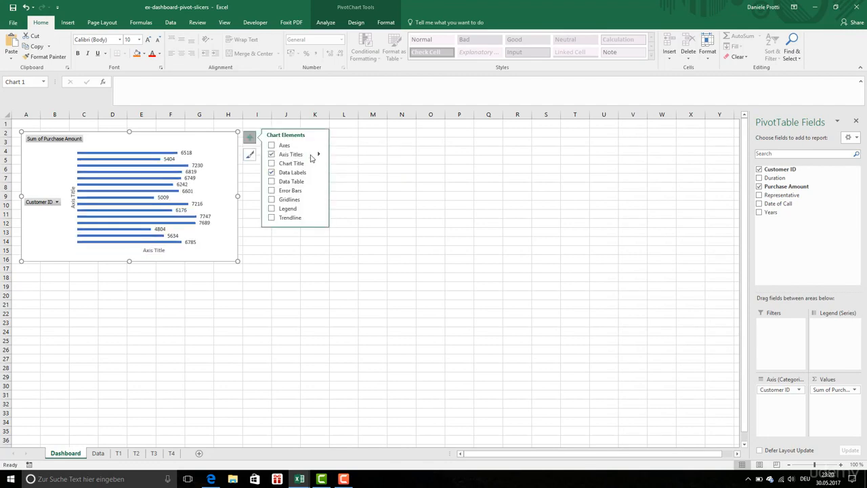
click(321, 156)
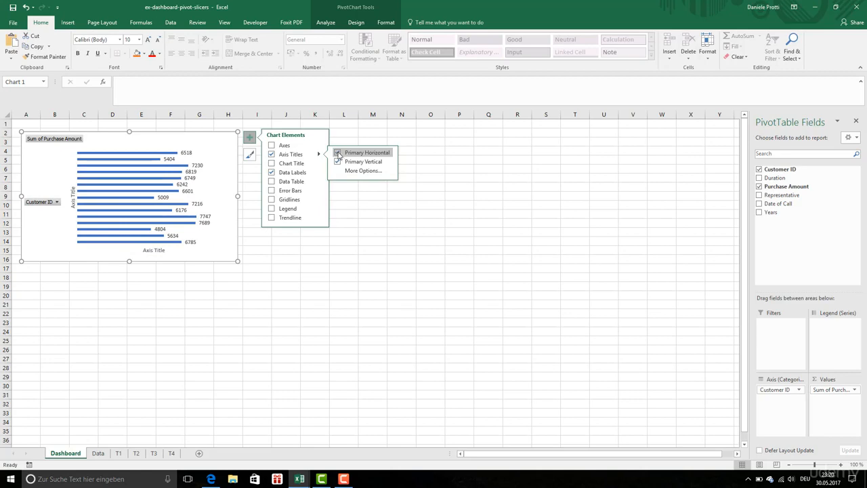
click(337, 153)
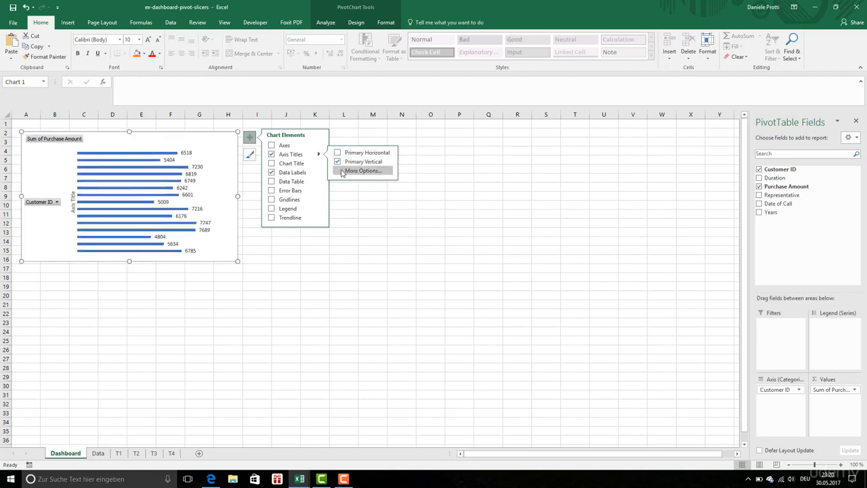
click(318, 163)
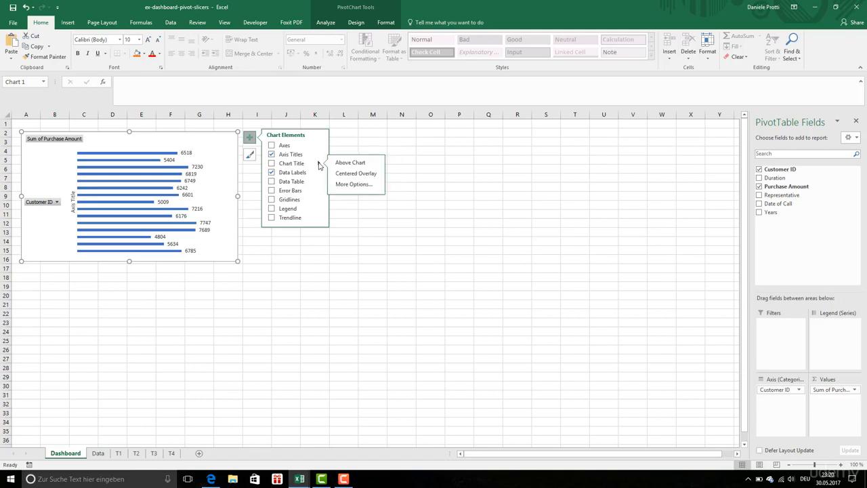
click(211, 145)
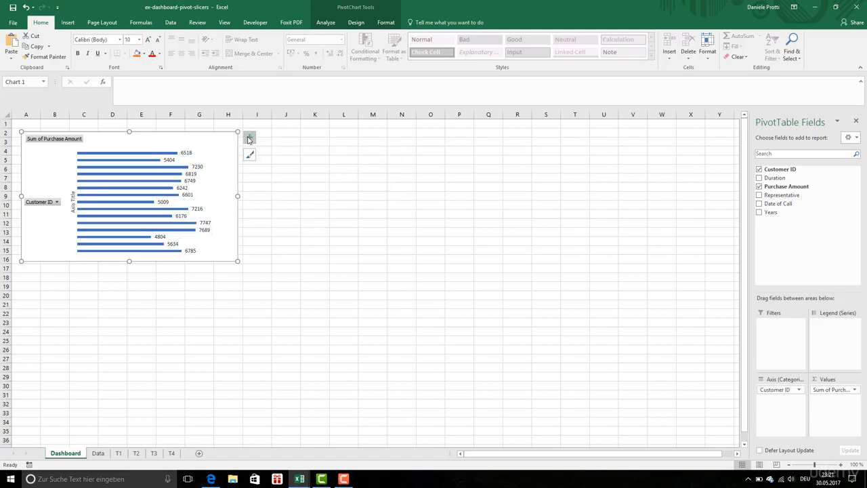
Step: Filter the Customer ID field to the top 10 customers by Sum of Purchase Amount
click(851, 170)
mouse_move(747, 237)
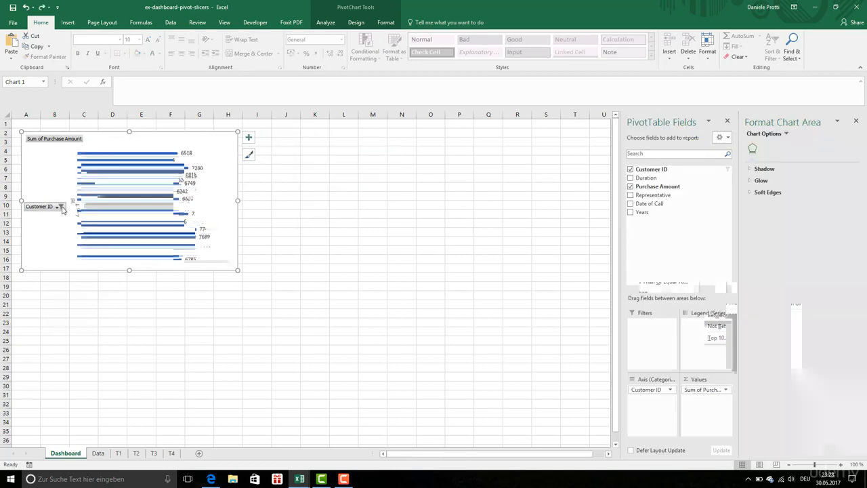
Step: Hide all field buttons on the Dashboard bar chart
click(61, 206)
right_click(61, 206)
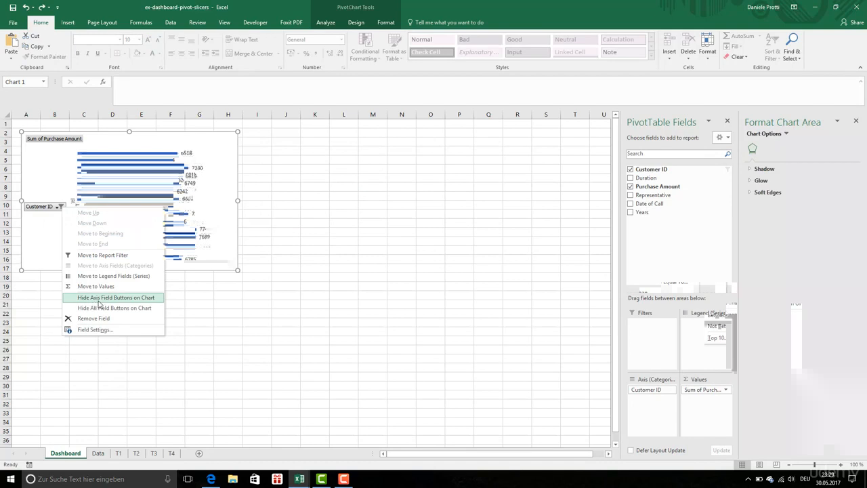
click(97, 305)
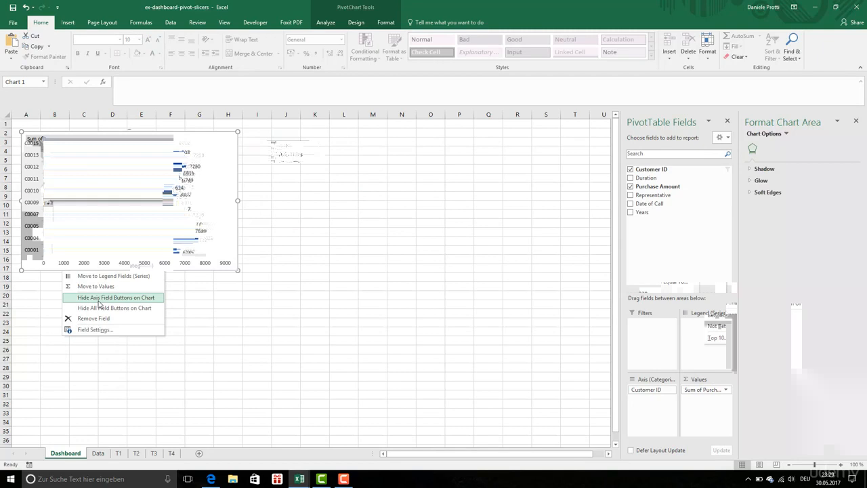
Step: Remove the chart's axis titles, show its axes, and delete the horizontal value axis so only the Customer ID axis remains
click(273, 155)
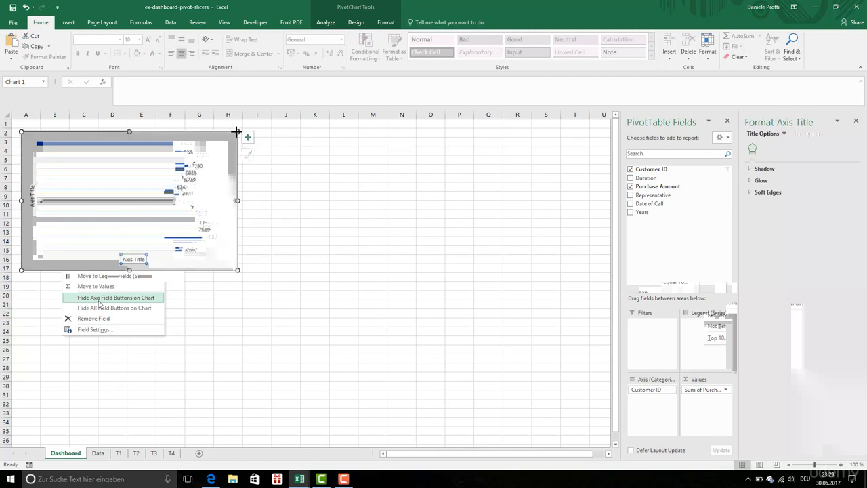
click(249, 137)
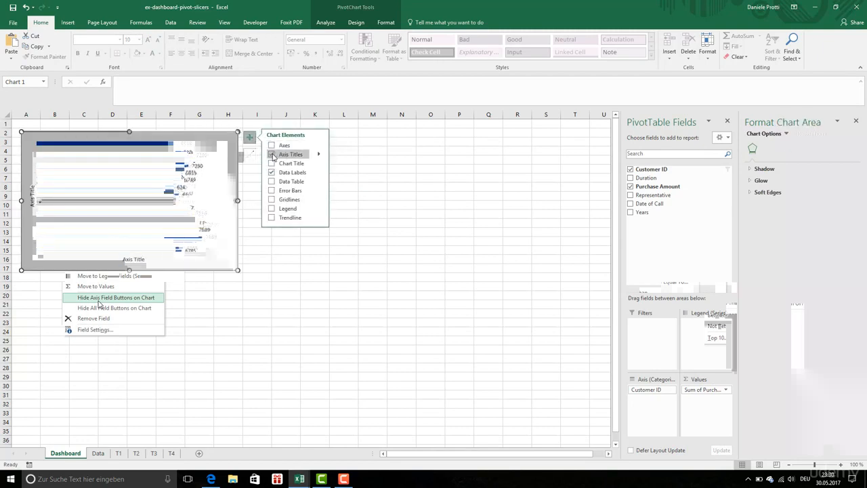
click(249, 138)
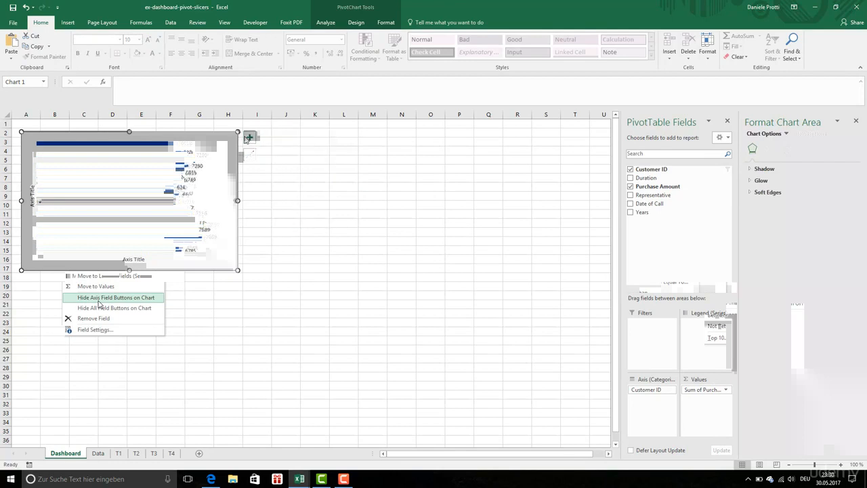
click(249, 138)
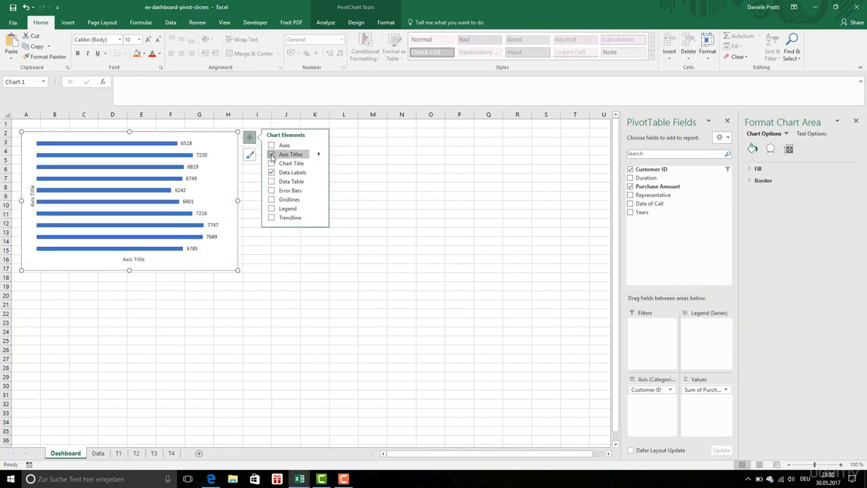
click(271, 155)
click(272, 145)
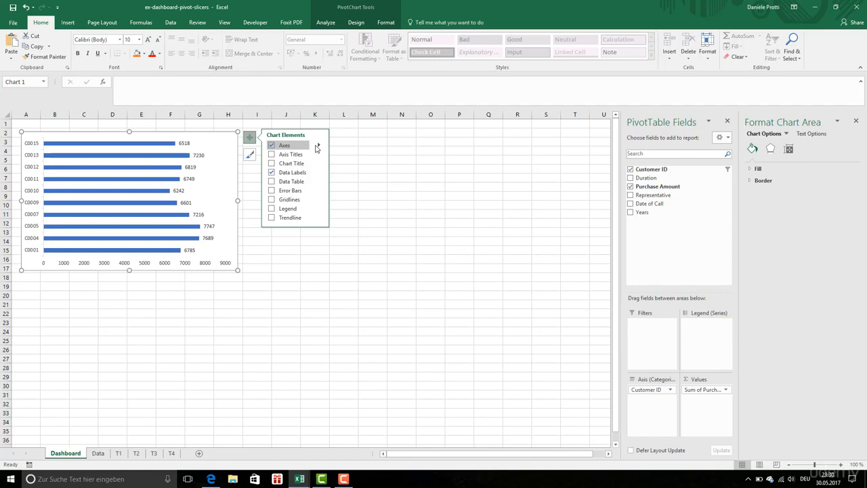
click(91, 263)
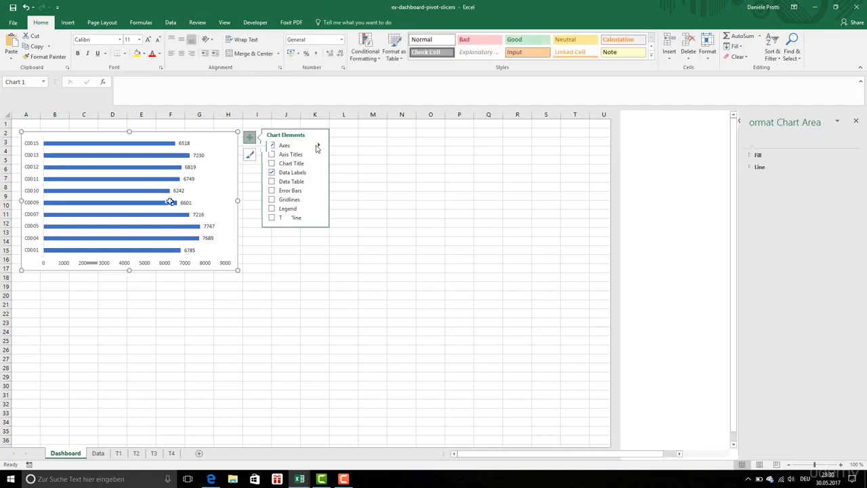
key(Delete)
Step: Set the bar series' gap width to 30% and make the chart slightly narrower
click(171, 197)
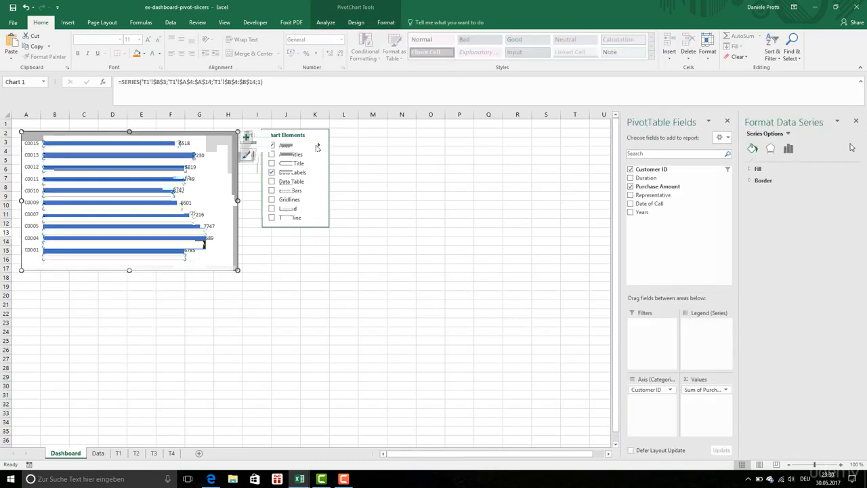
click(770, 149)
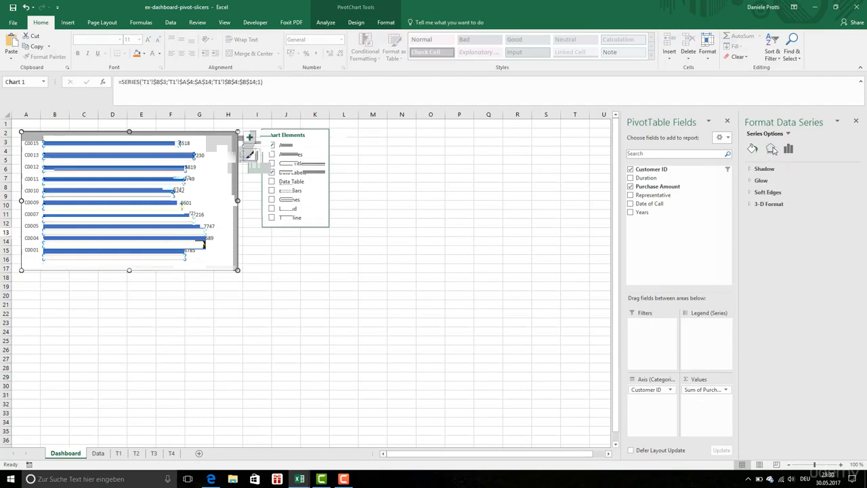
click(752, 149)
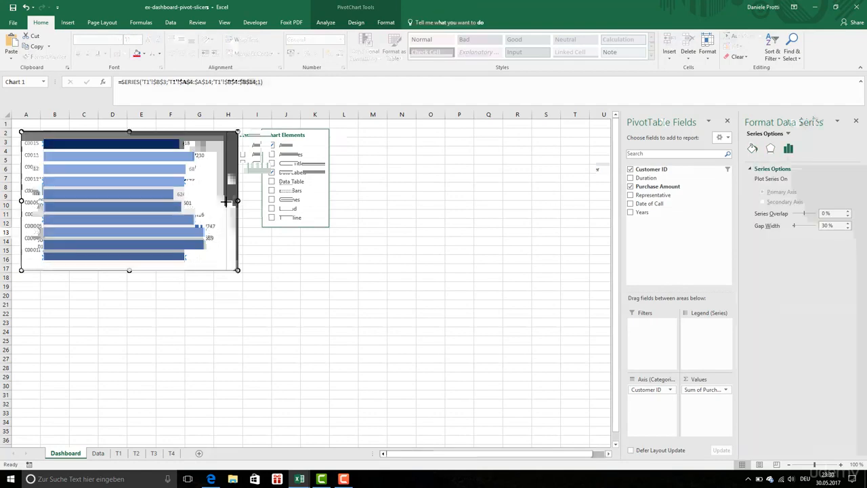
click(252, 238)
click(417, 256)
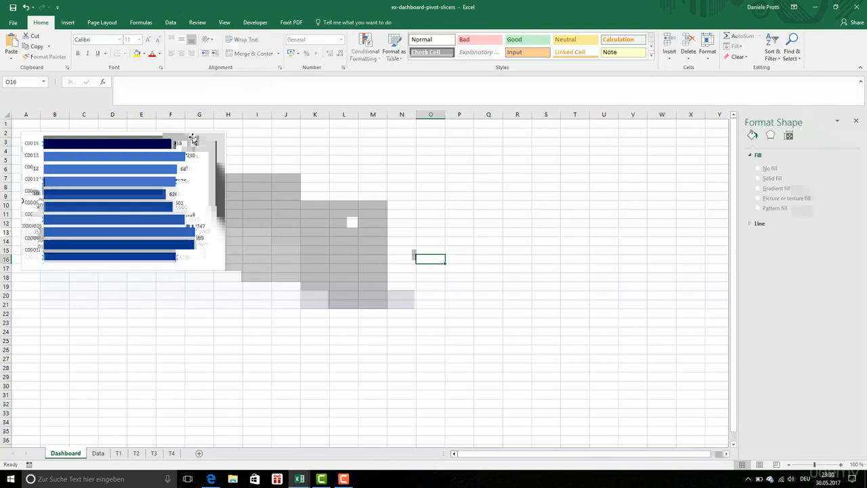
Step: Enter the heading "Top customers (sales)" in cell B2 above the bar chart and make it bold
text(Top)
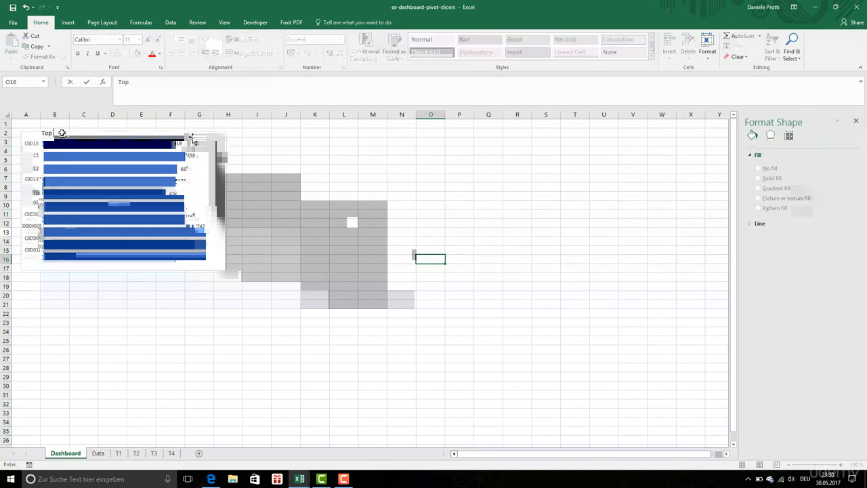
text( customers ()
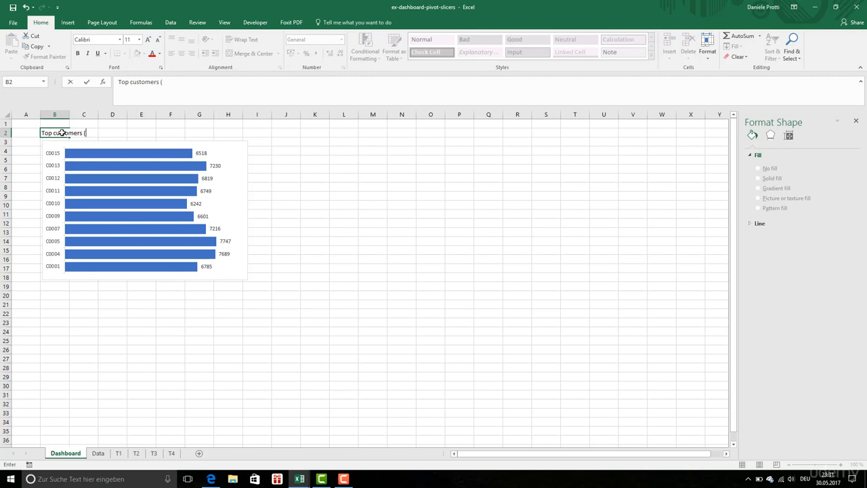
text(sales))
key(Return)
click(61, 133)
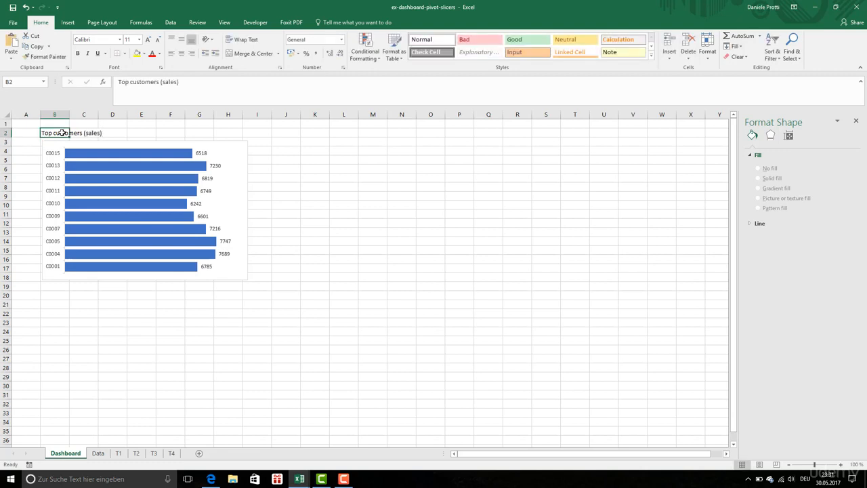
click(77, 53)
Step: Try an outside border around the heading and chart, covering the range B2:I18
drag(46, 133, 250, 279)
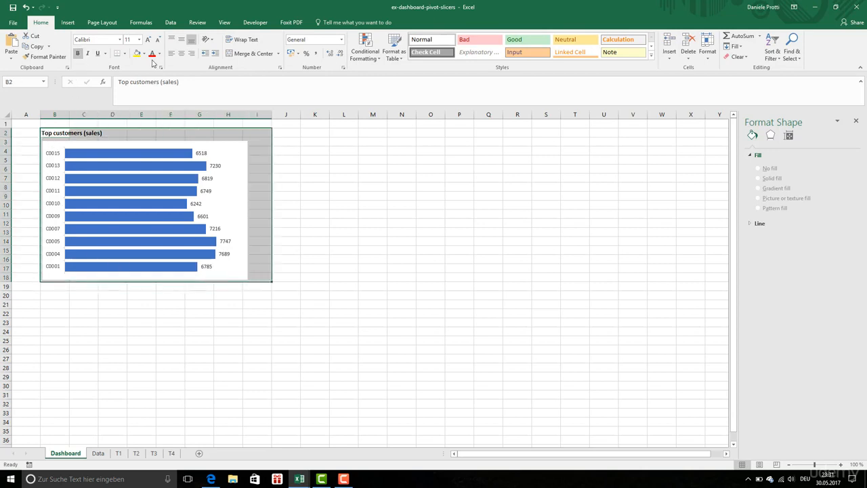
click(124, 55)
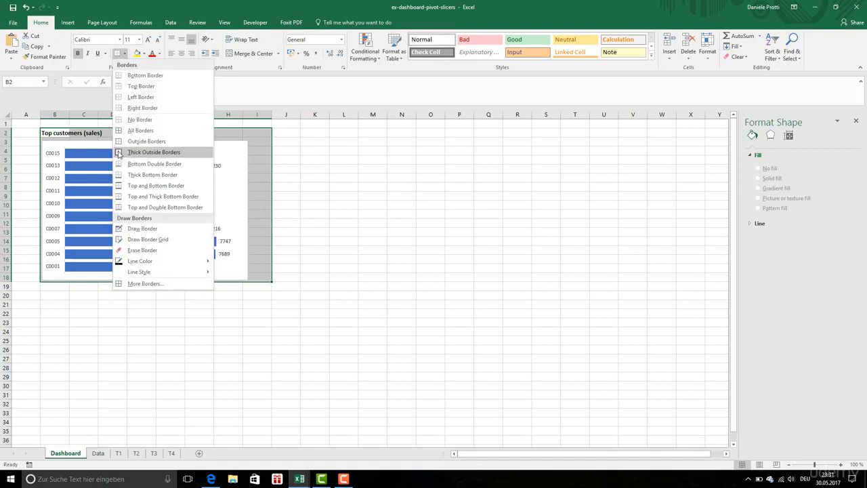
click(142, 137)
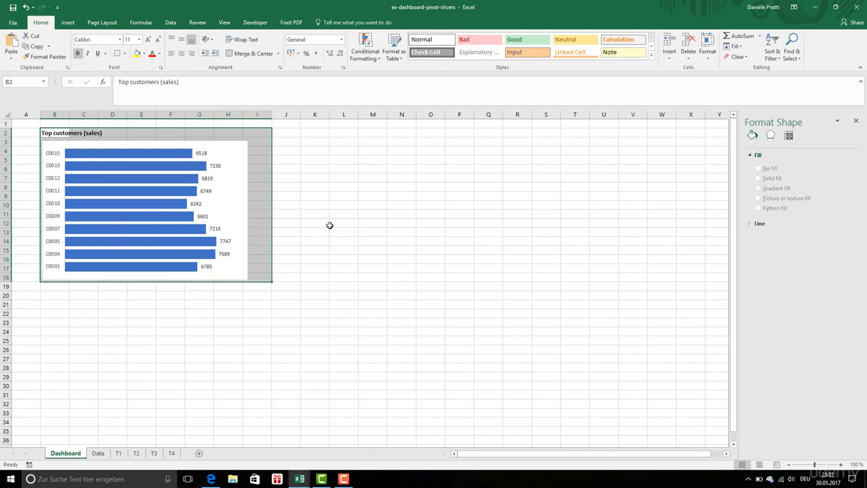
Step: Give the whole Dashboard sheet a light grey background and clear all of its cell borders
click(332, 225)
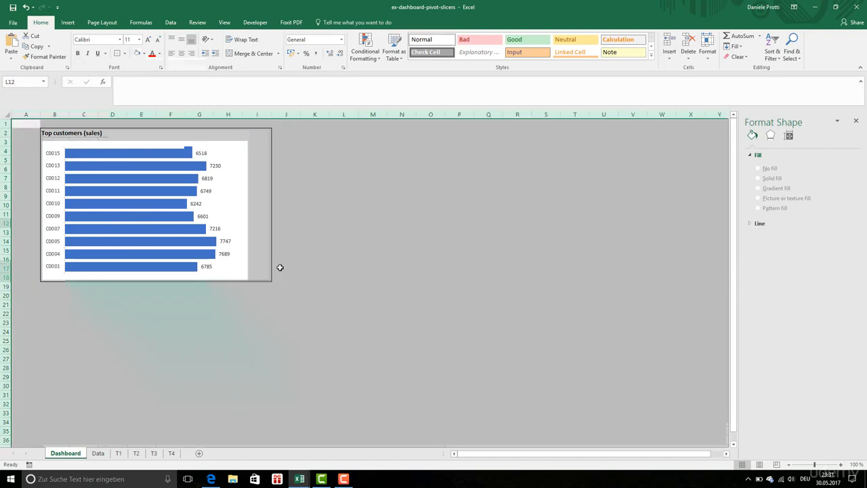
click(325, 295)
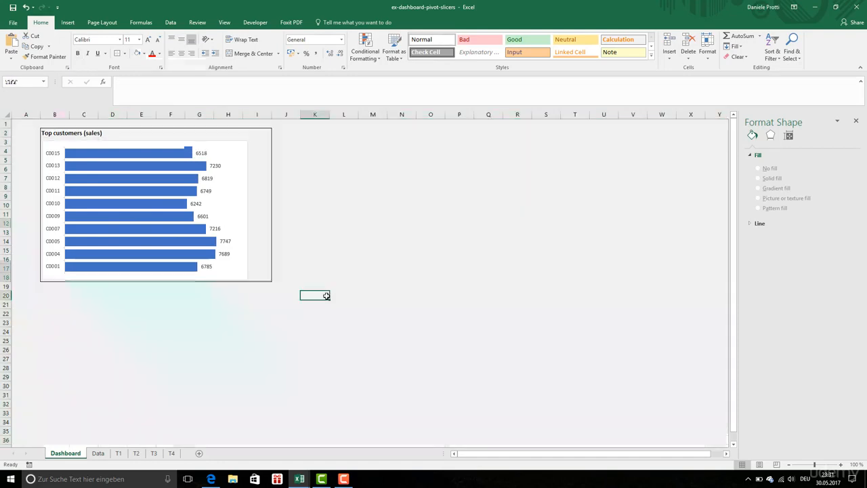
click(149, 133)
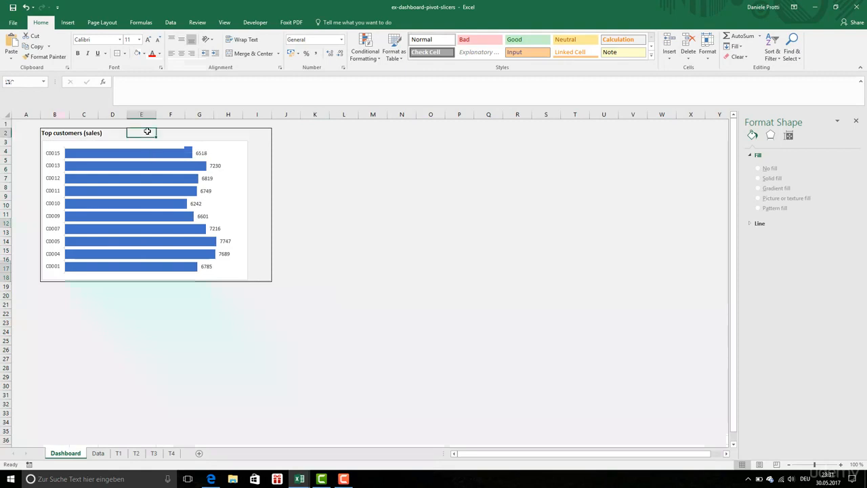
click(8, 117)
click(124, 53)
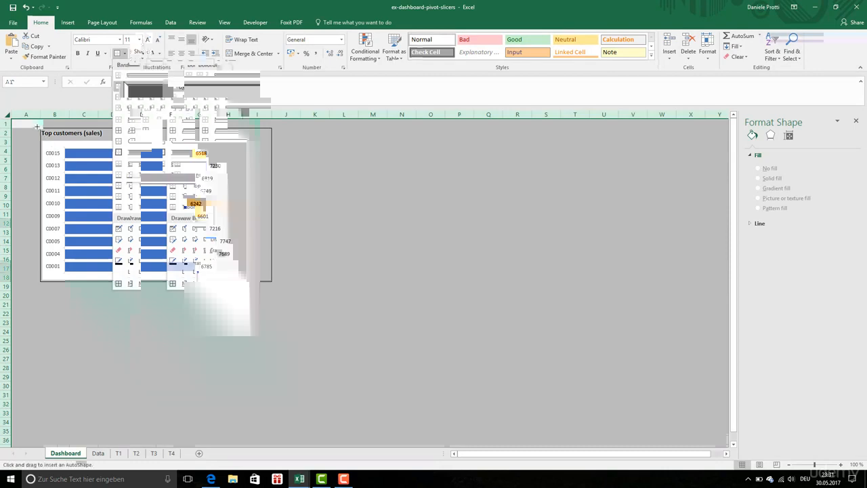
Step: Draw a rectangle about 9.2 cm high and 12.7 cm wide around the heading and chart, and send it to the back
mouse_move(37, 127)
mouse_down()
mouse_move(65, 174)
mouse_move(252, 283)
mouse_up()
right_click(221, 212)
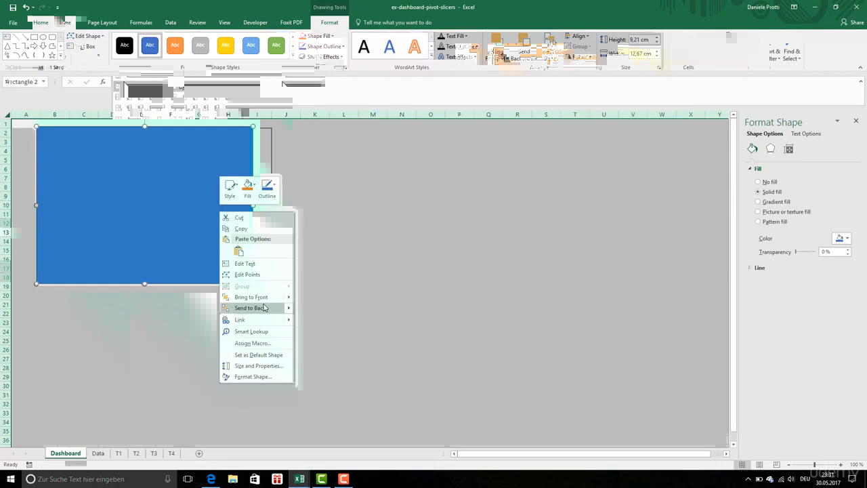
click(265, 309)
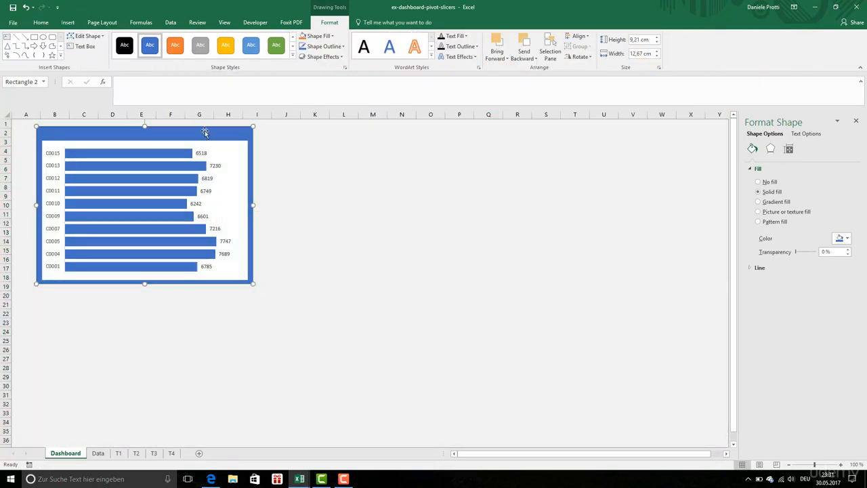
Step: Apply the gold shape style to the background rectangle and set its fill transparency to 65%
click(206, 54)
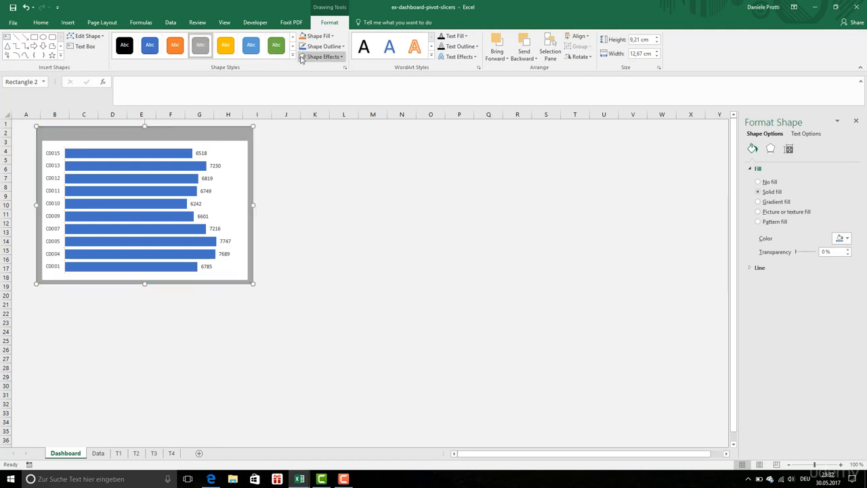
click(226, 53)
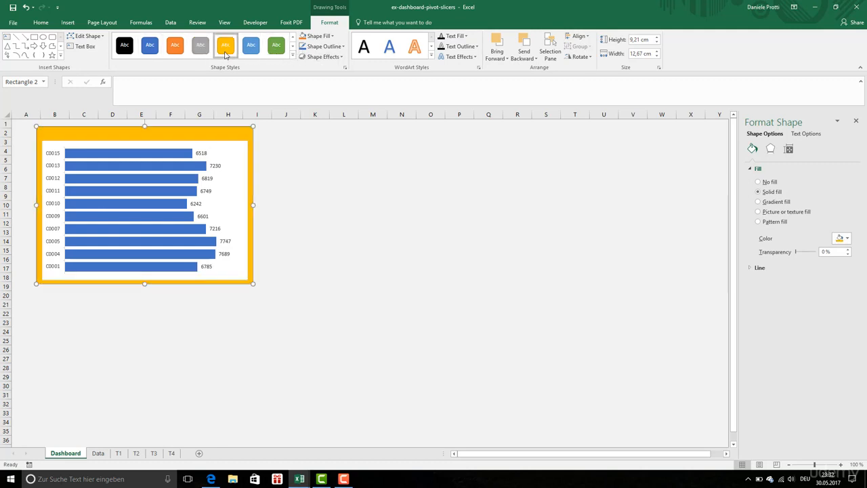
right_click(80, 131)
mouse_move(101, 239)
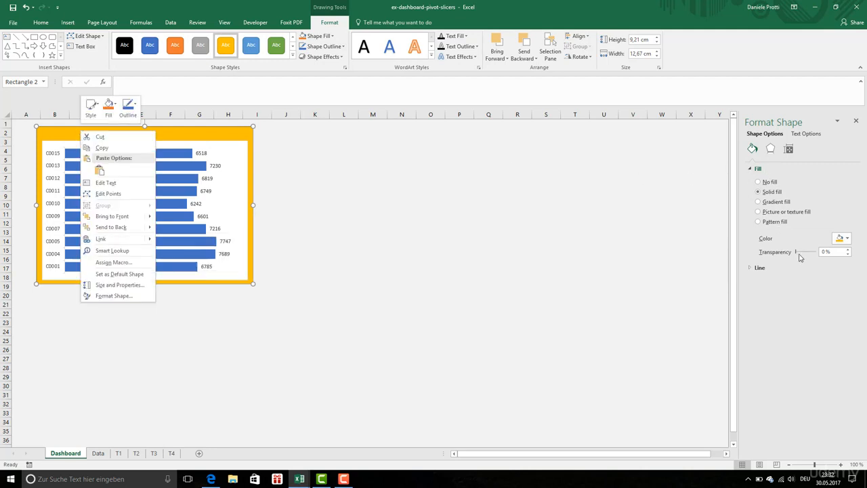
drag(797, 253, 810, 256)
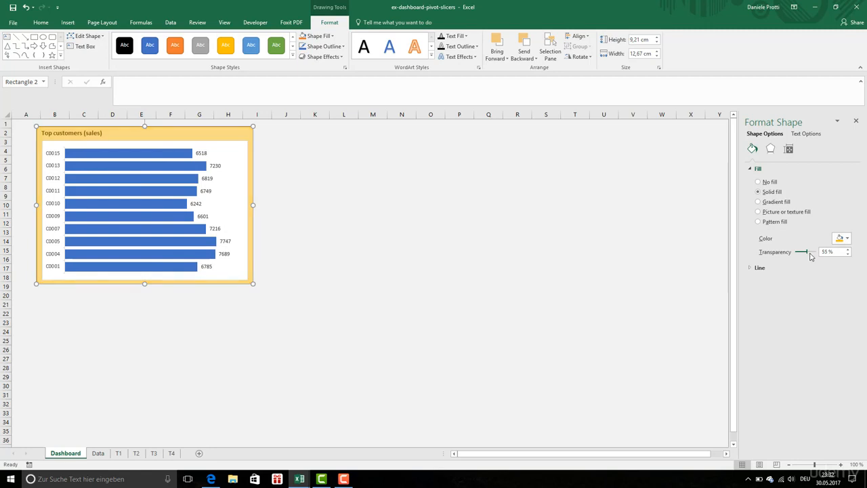
drag(810, 256, 813, 256)
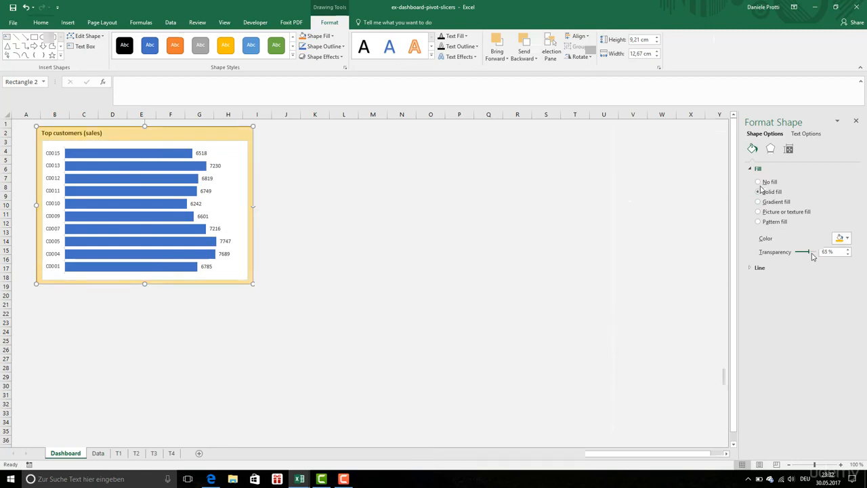
Step: Set the top customers chart area to no fill and remove its border
click(372, 214)
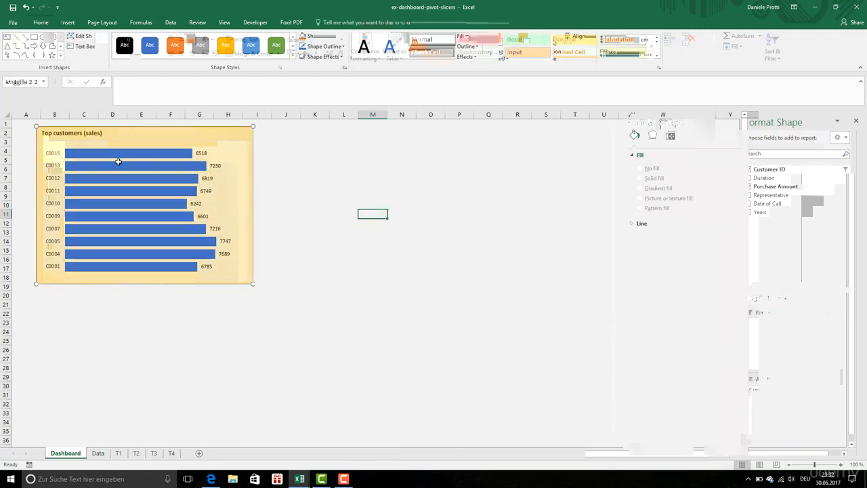
click(187, 143)
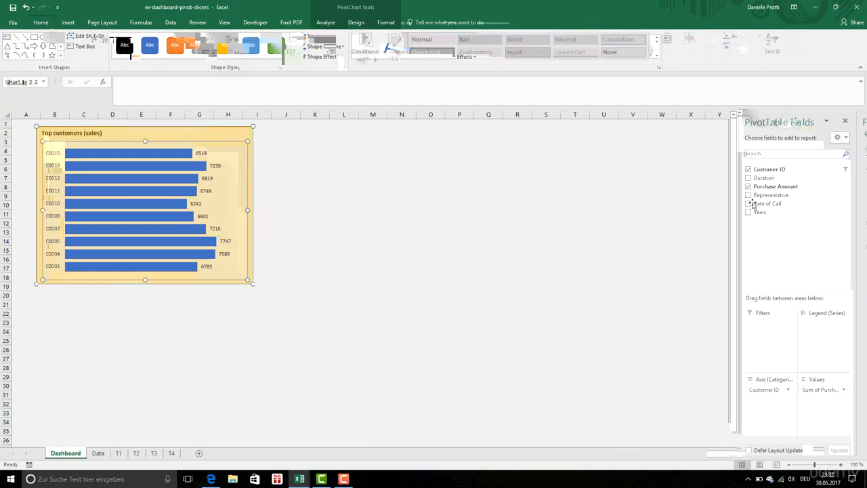
click(752, 248)
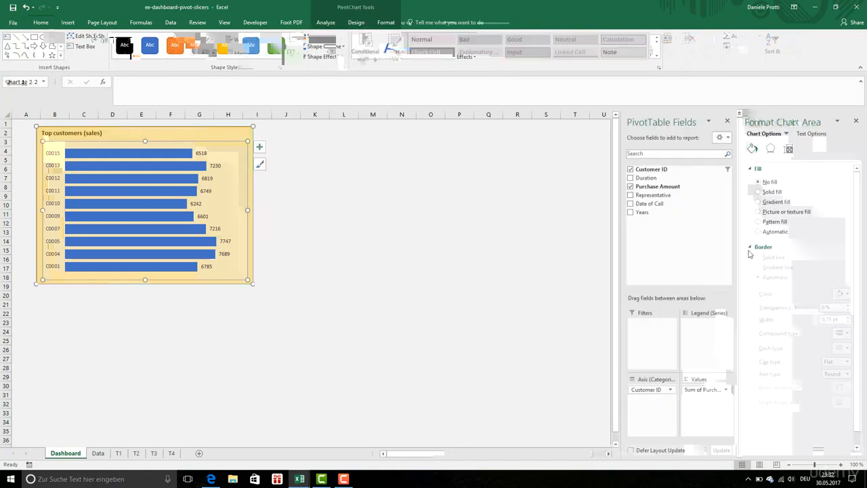
click(372, 240)
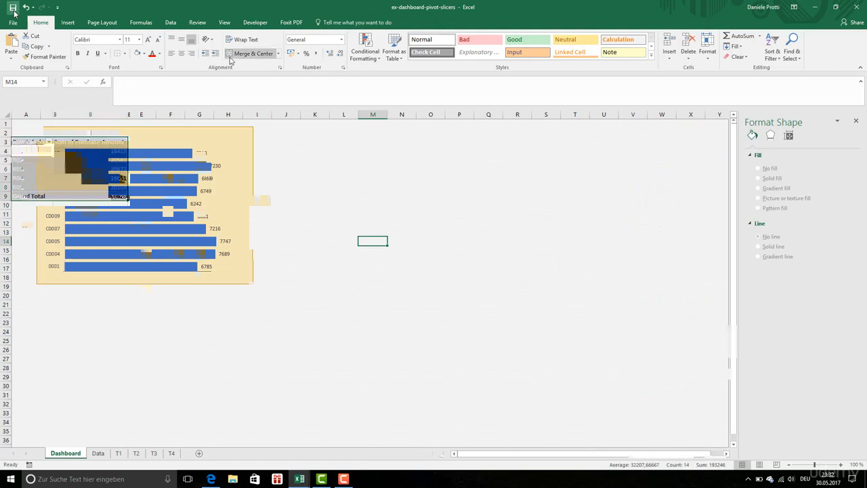
Step: Insert a Clustered Bar PivotChart from the representatives' purchase amount pivot table on sheet T2
click(68, 22)
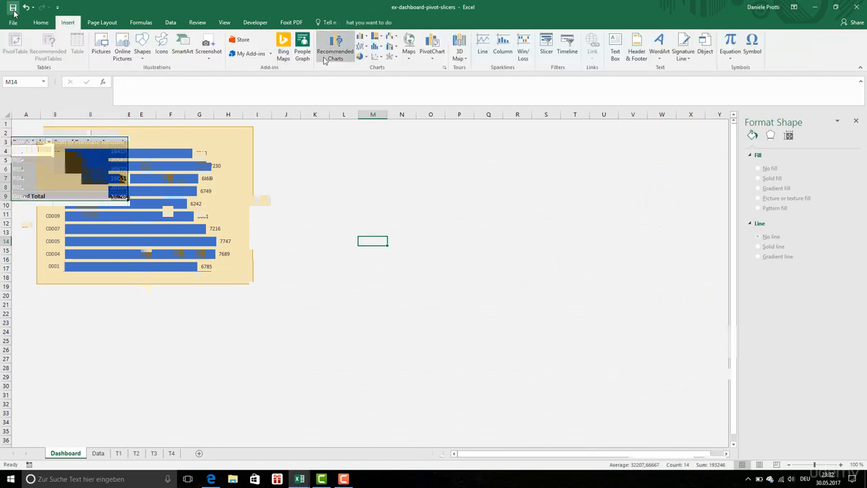
click(432, 56)
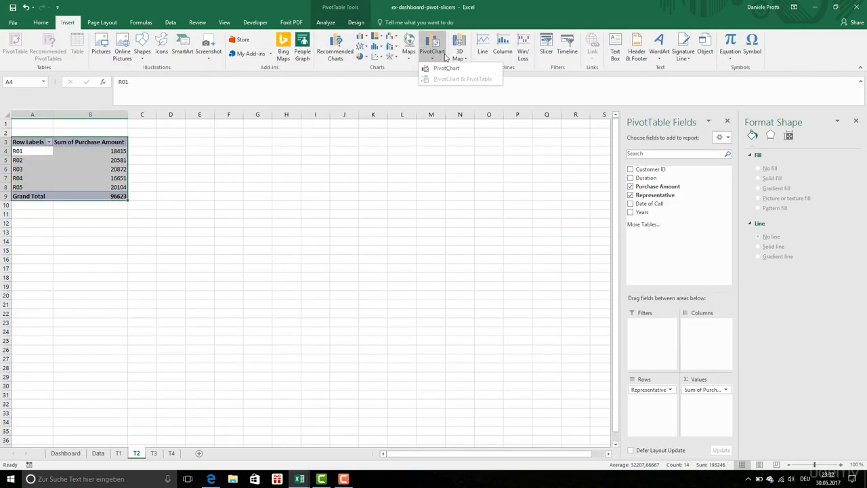
click(450, 72)
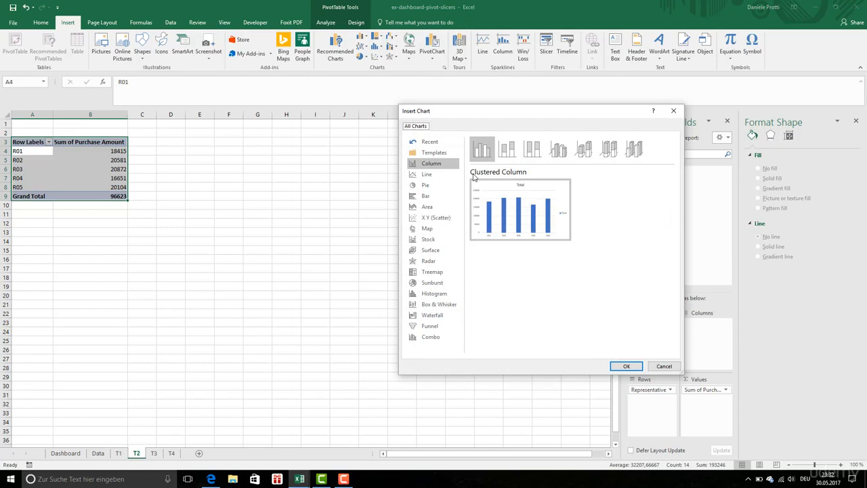
click(434, 197)
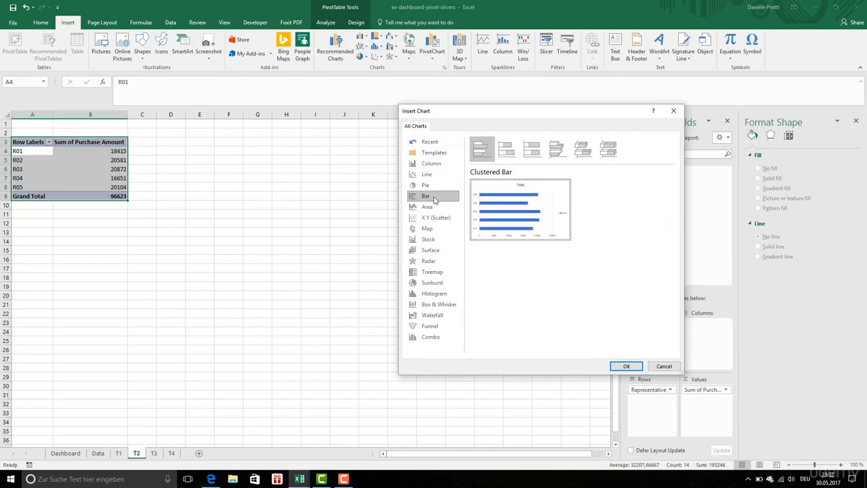
click(626, 366)
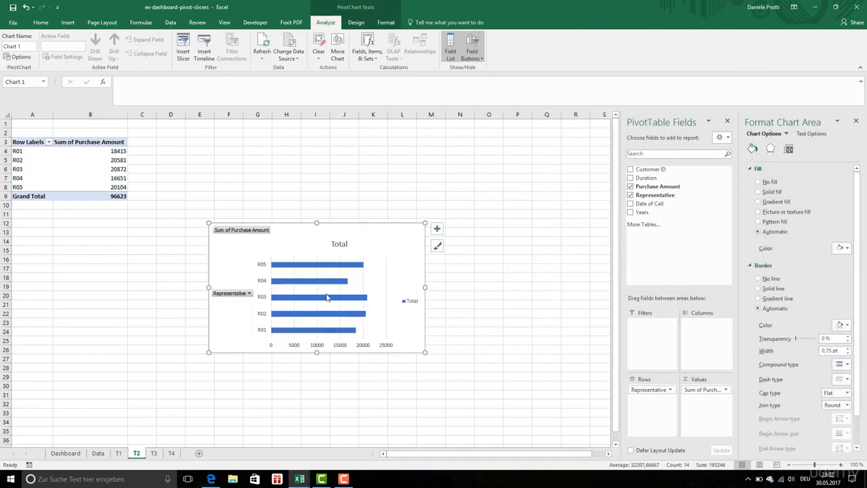
Step: Move the new representatives chart from sheet T2 to the Dashboard sheet, pasting it at cell J2
right_click(320, 231)
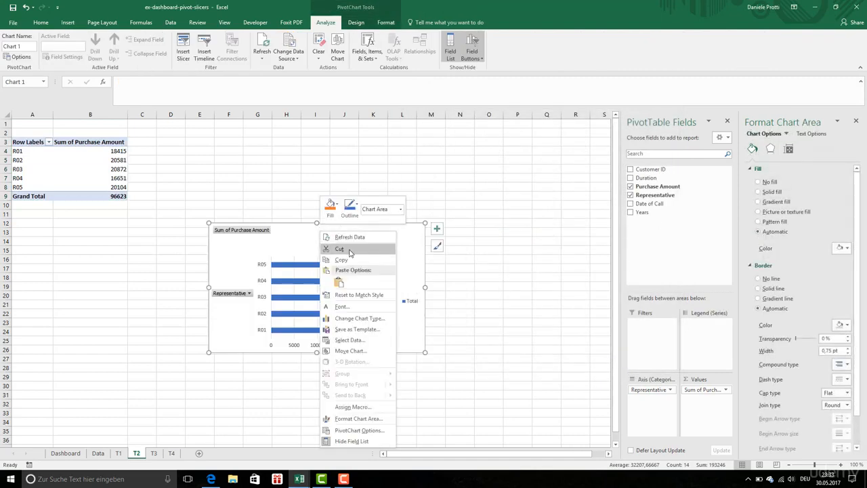
click(340, 248)
click(65, 453)
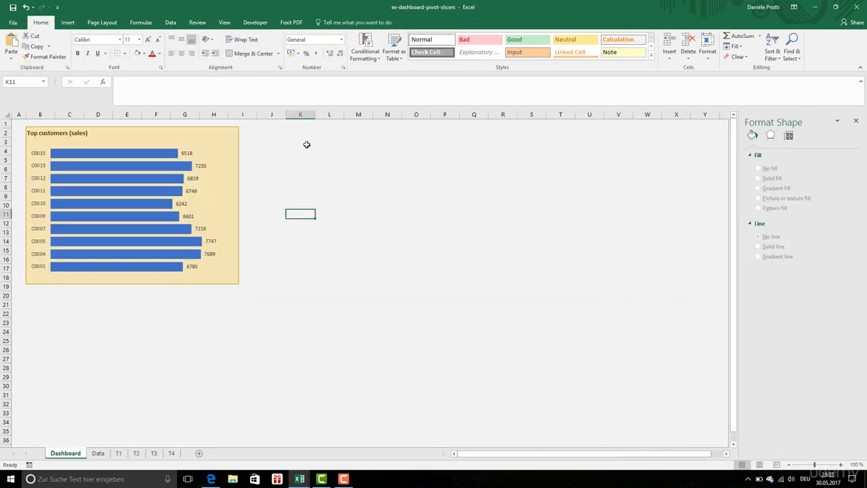
right_click(285, 132)
click(309, 172)
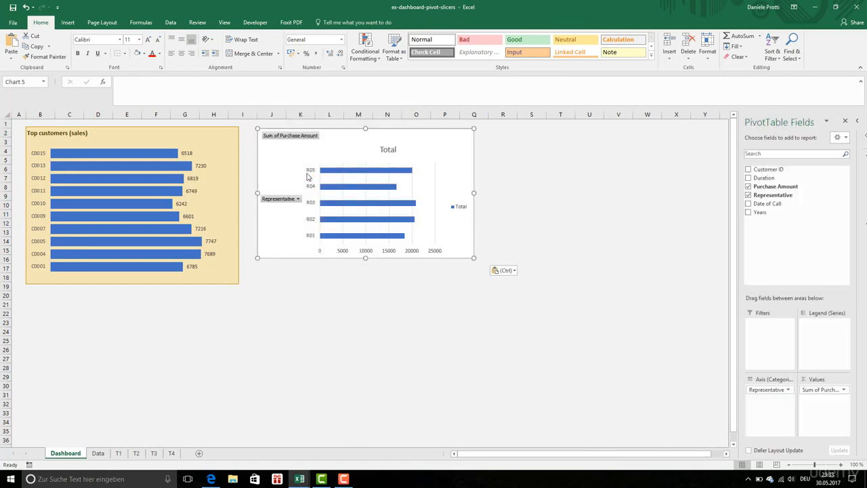
Step: Hide all field buttons and remove the chart title on the representatives chart
right_click(309, 138)
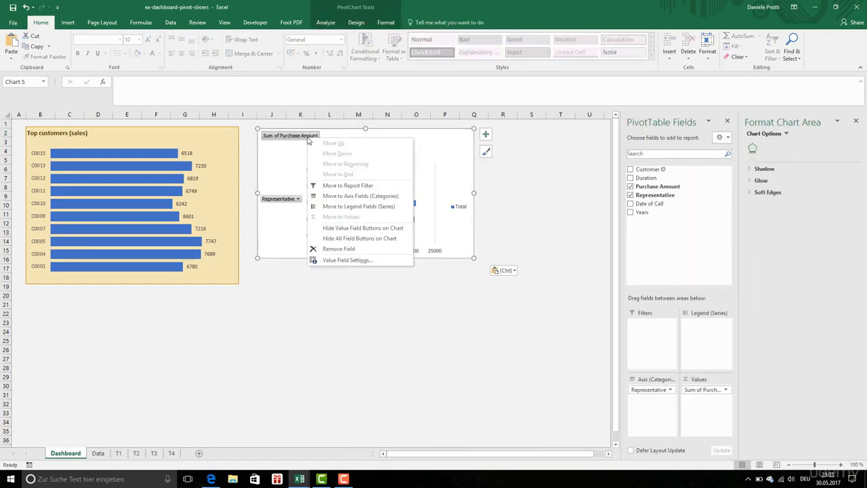
click(347, 238)
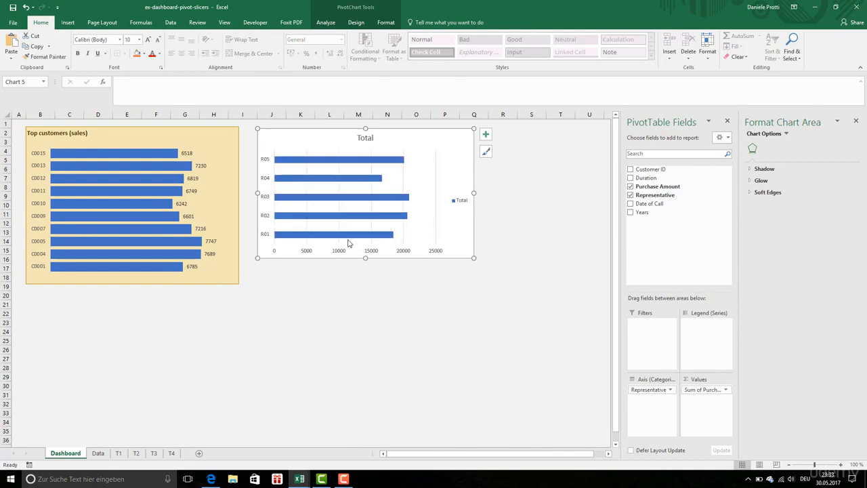
click(485, 135)
click(508, 160)
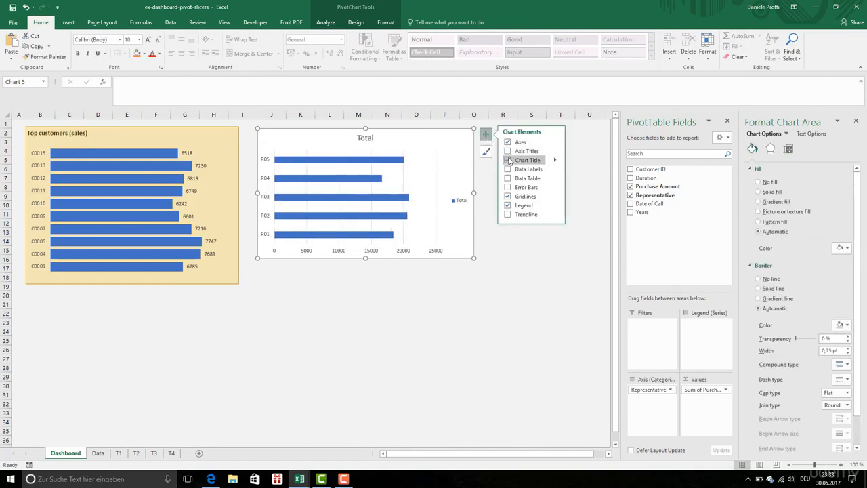
Step: Remove the representatives chart's primary horizontal axis, legend and gridlines, and add data labels to its bars
click(555, 142)
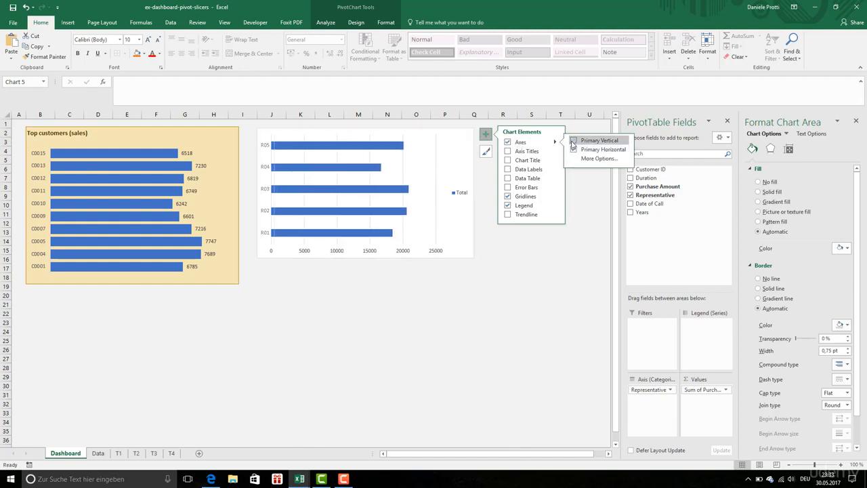
click(574, 149)
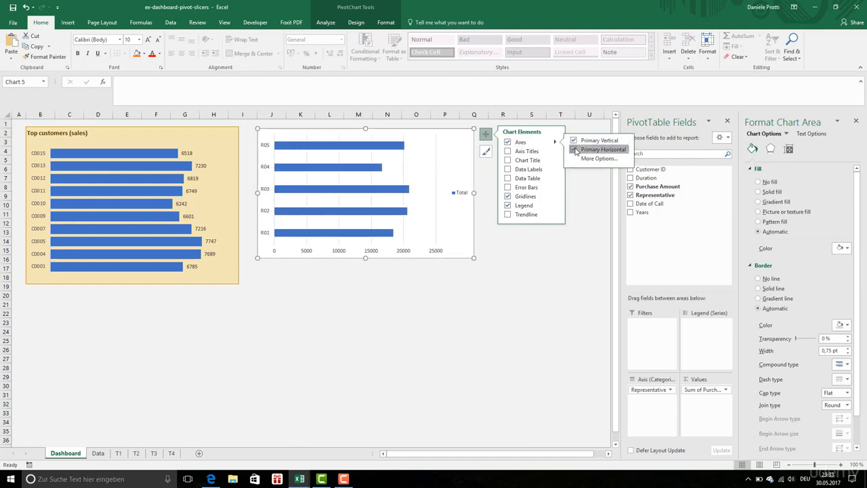
click(532, 206)
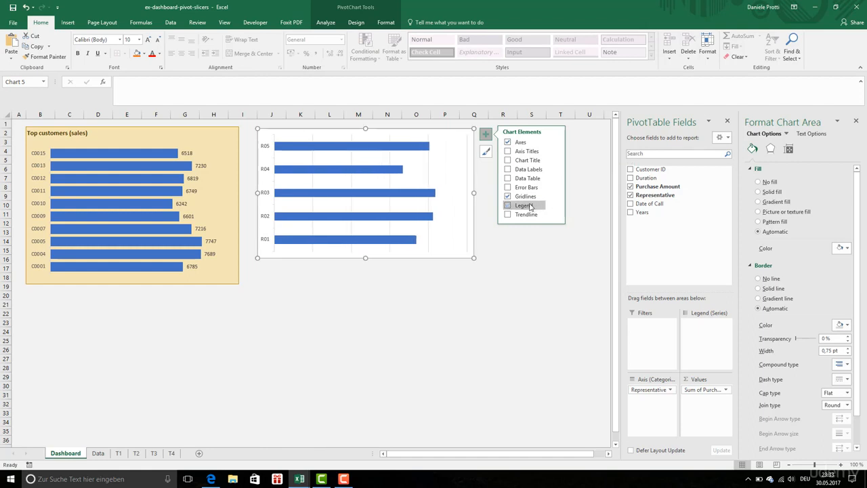
click(521, 196)
click(519, 174)
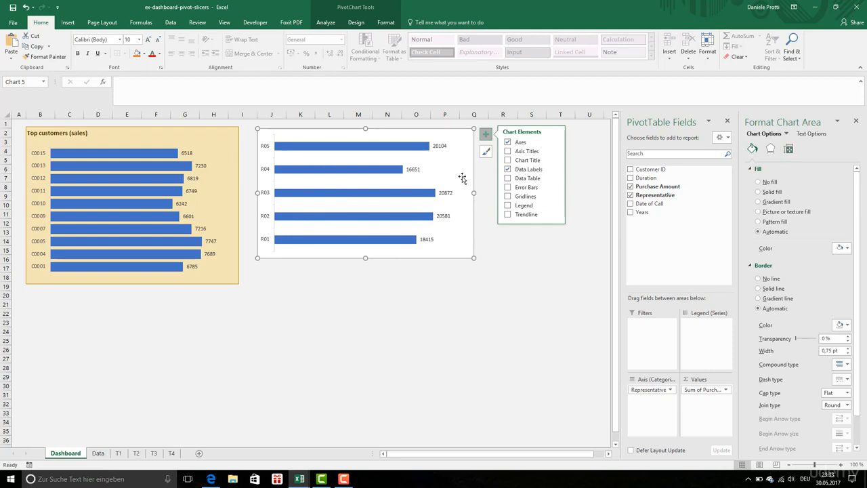
Step: Reduce the gap width of the representatives chart's data series to make its bars thicker
click(392, 191)
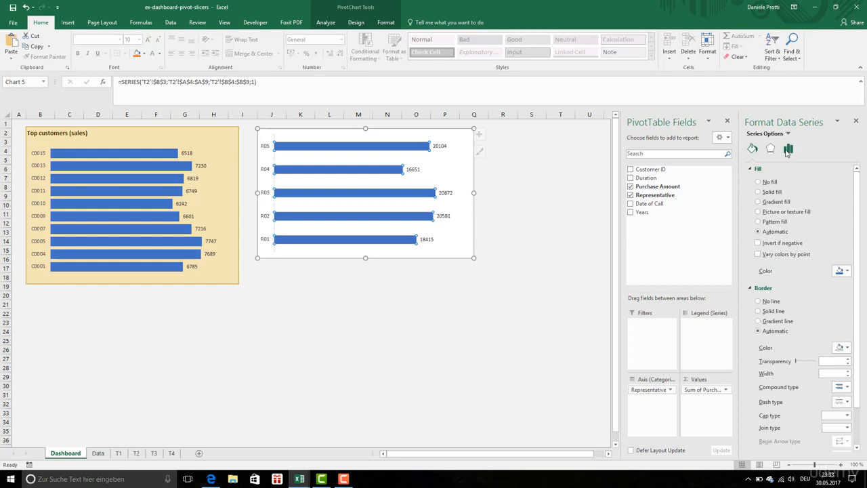
click(788, 149)
drag(830, 223, 803, 229)
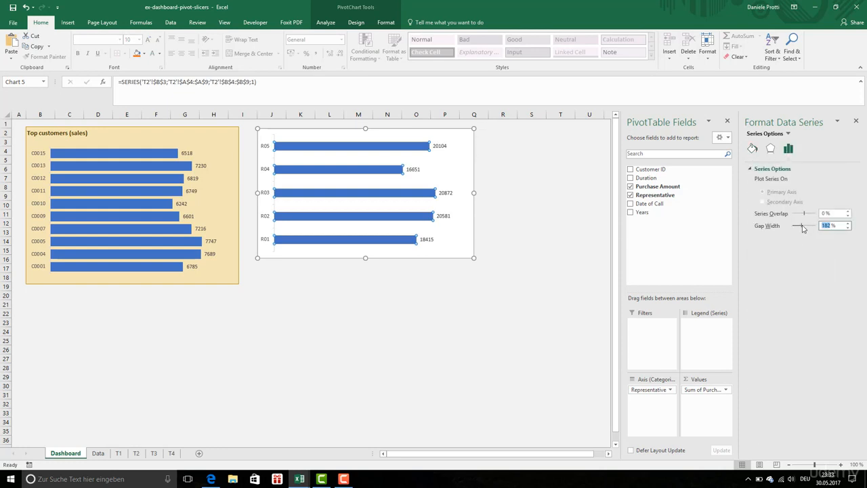
text(50)
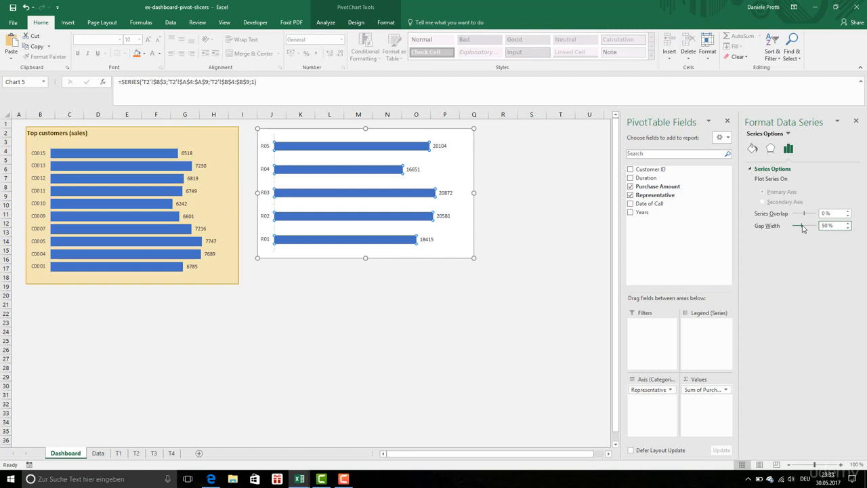
Step: Fill the representatives chart's bars with a solid dark orange theme color
click(751, 148)
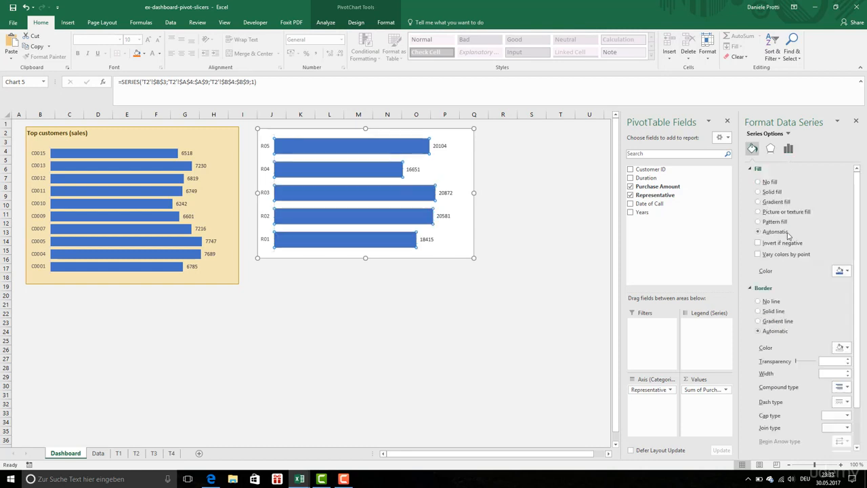
click(842, 270)
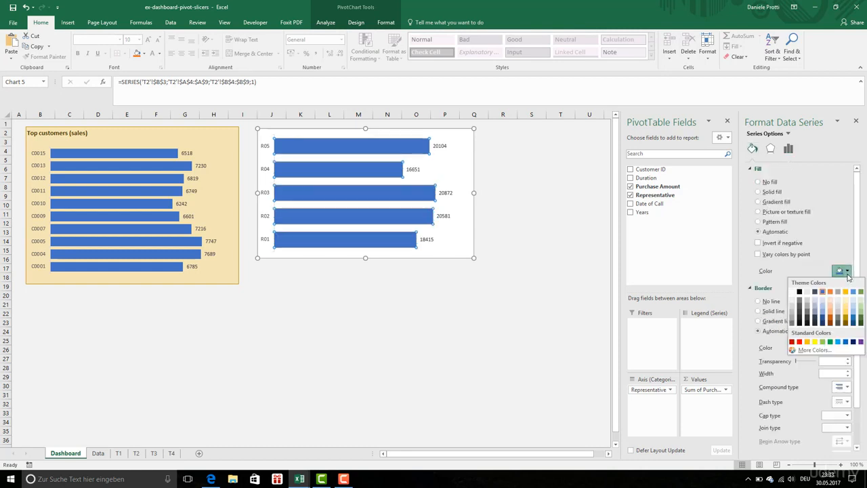
click(832, 320)
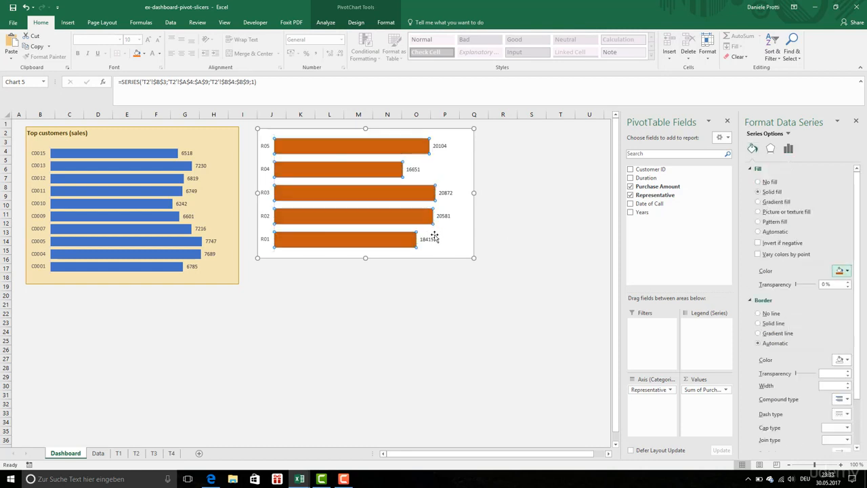
Step: Set the plot area of the representatives chart to no fill
click(469, 257)
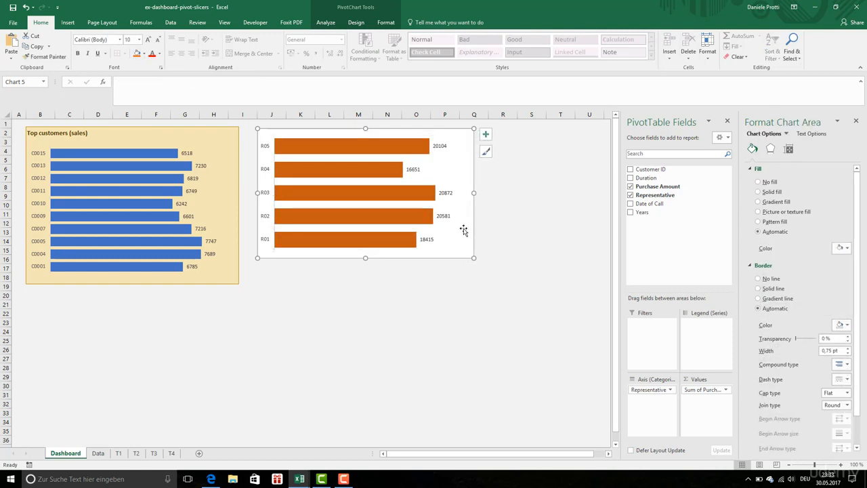
click(463, 231)
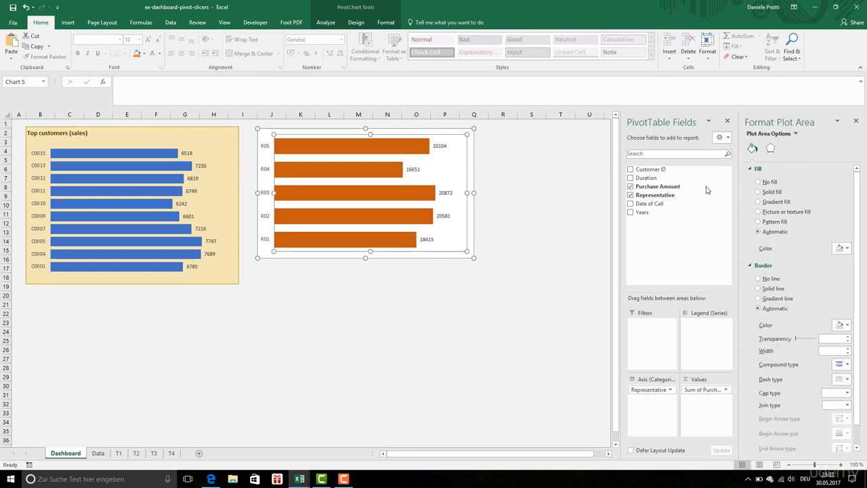
click(768, 182)
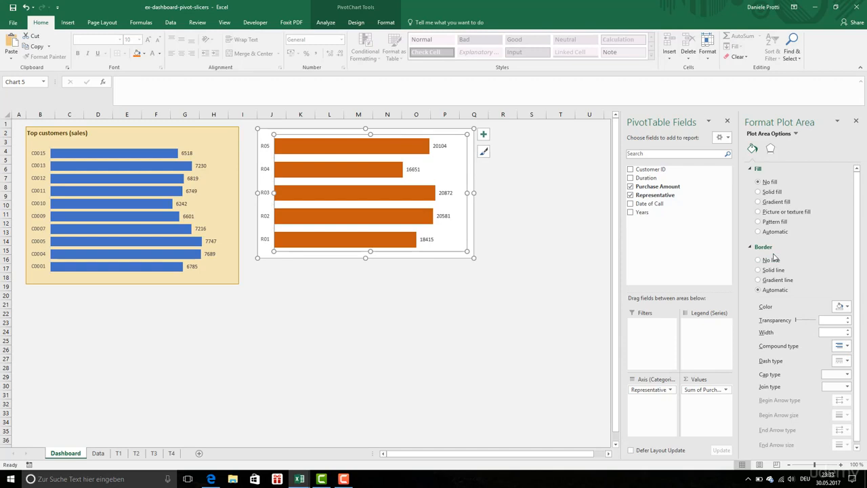
Step: Enter the heading "Top representatives (sales)" in cell J2 of the Dashboard sheet
text(Top)
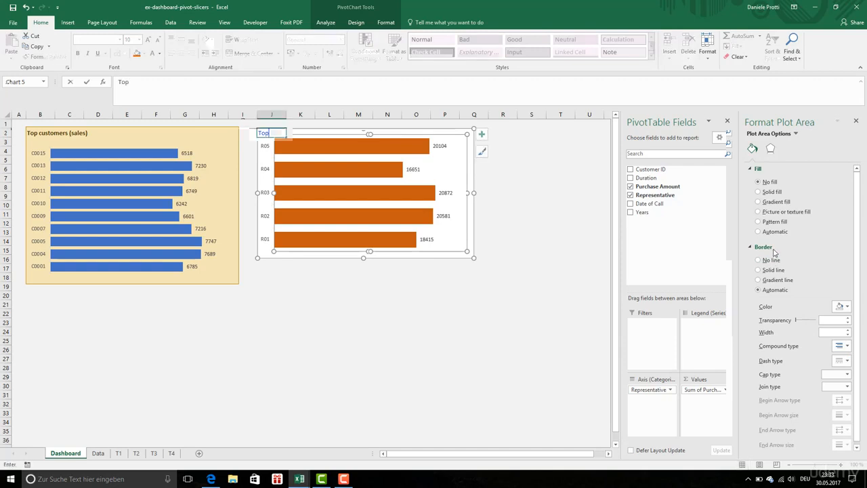
text( represen)
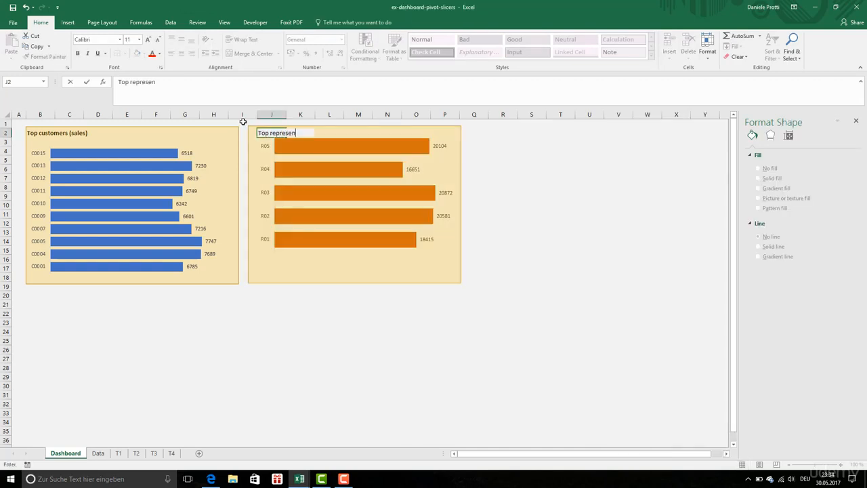
text(tatives (sales))
key(Return)
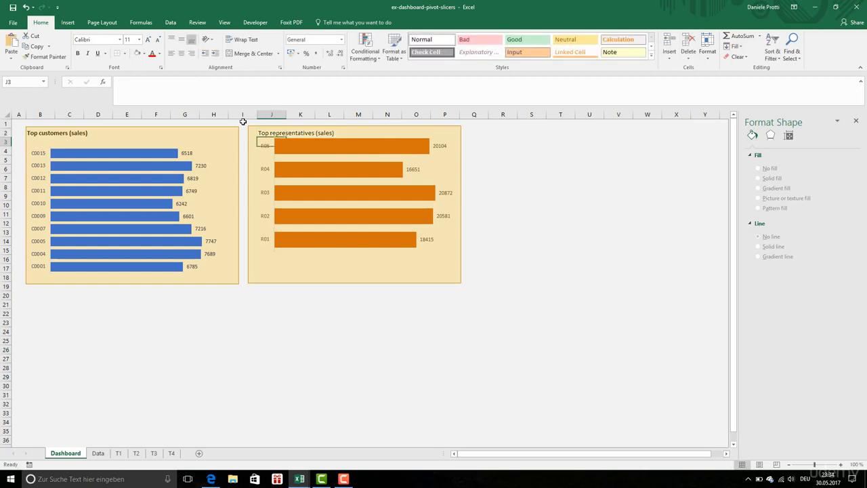
Step: Format the heading in cell J2 as bold, standard blue text at font size 14
click(259, 136)
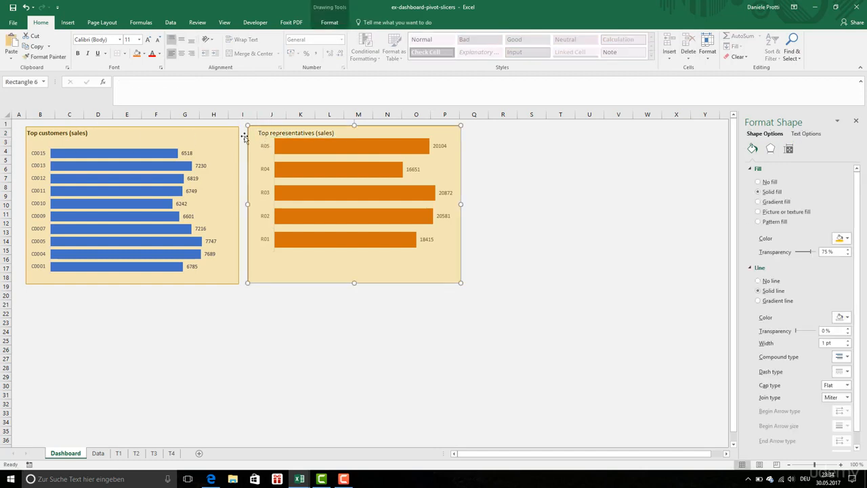
click(243, 133)
key(Right)
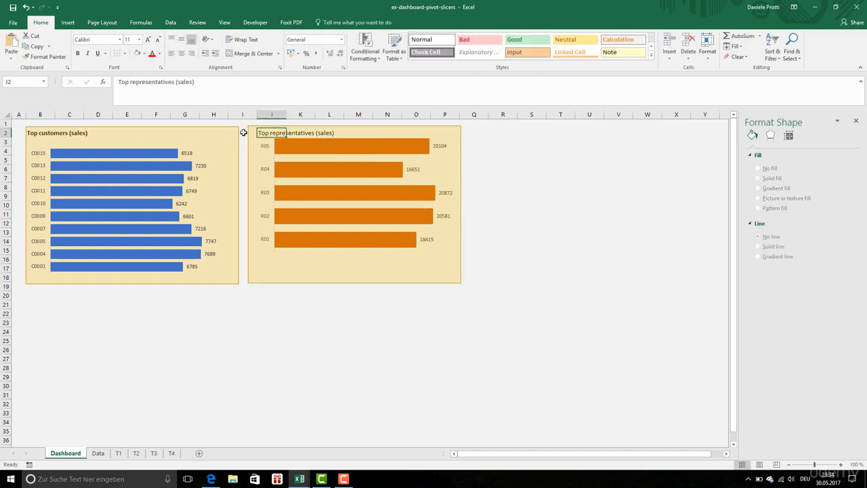
click(79, 53)
click(160, 53)
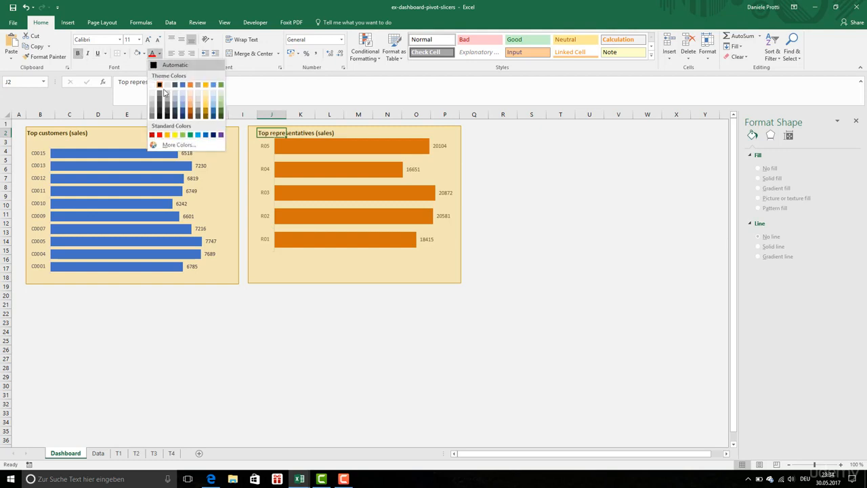
click(206, 138)
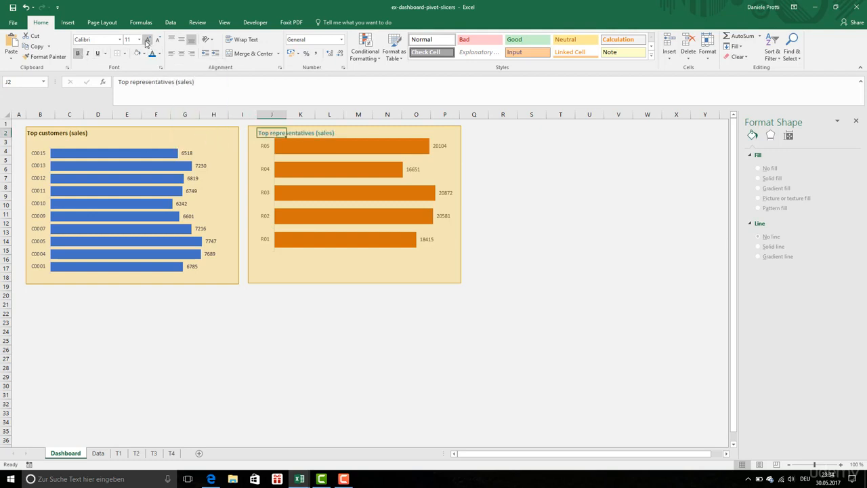
click(147, 40)
click(147, 40)
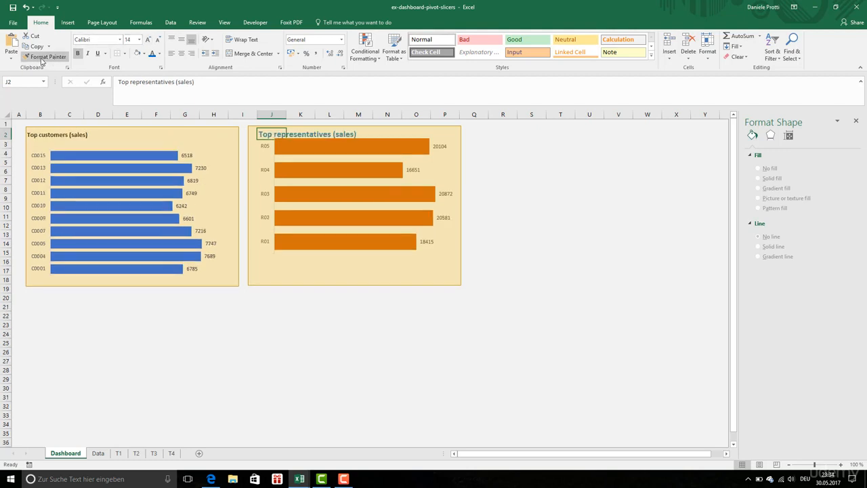
Step: Copy the representatives heading's formatting to the "Top customers (sales)" heading, and restore column A using cell A4's plain formatting
click(44, 57)
click(18, 134)
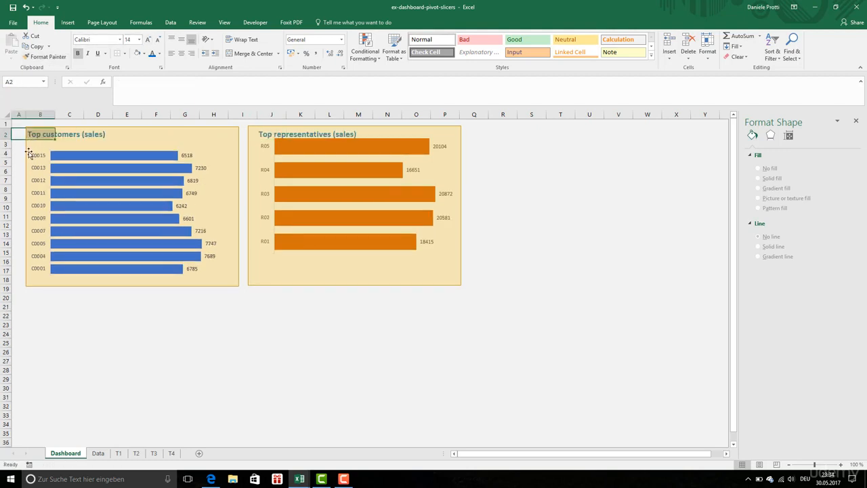
click(17, 152)
click(44, 56)
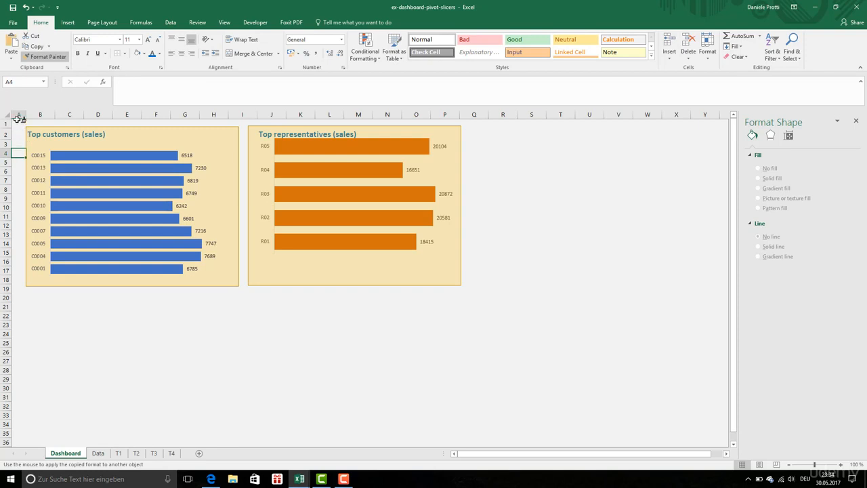
click(18, 114)
click(271, 324)
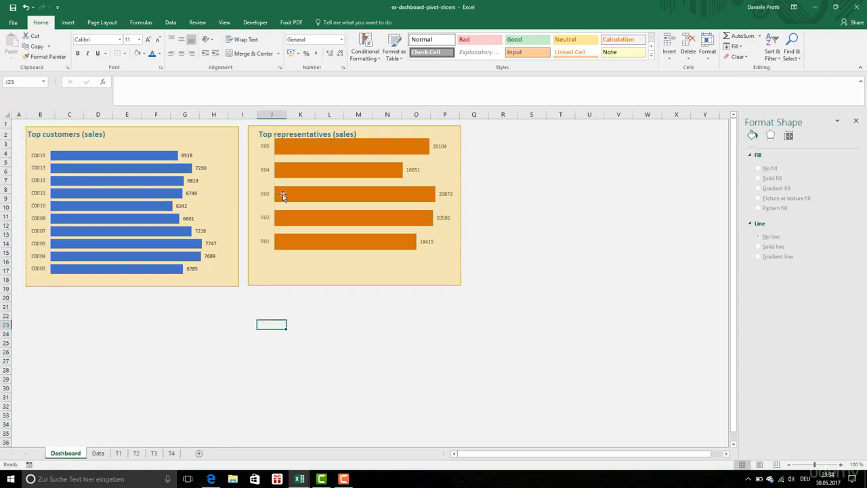
Step: Send the yellow background rectangle of the representatives section to the back, behind its chart
click(66, 144)
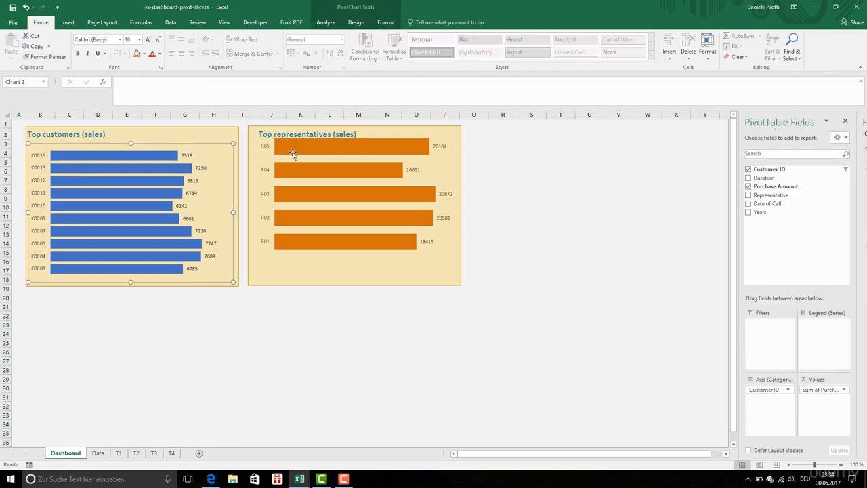
click(299, 152)
right_click(403, 131)
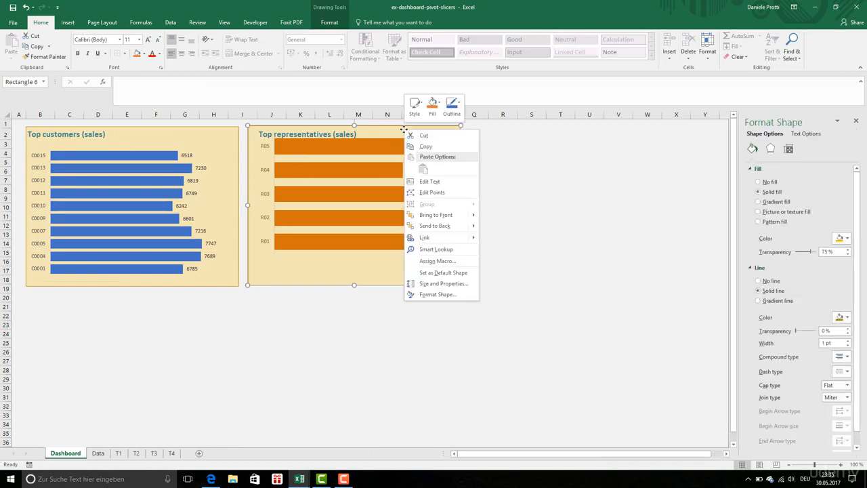
mouse_move(461, 218)
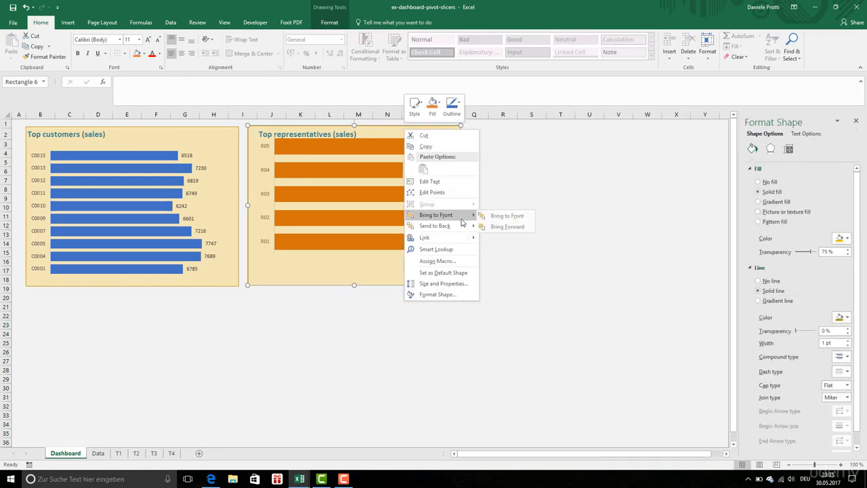
click(461, 225)
Step: Position the representatives chart inside its background rectangle below the heading, lined up with the customers chart
mouse_move(452, 198)
mouse_down()
mouse_move(448, 223)
mouse_move(458, 220)
mouse_up()
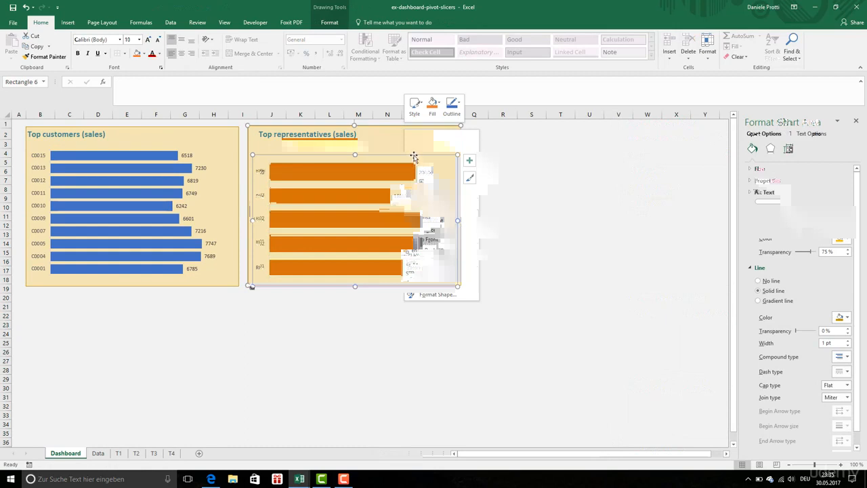
drag(414, 157, 414, 151)
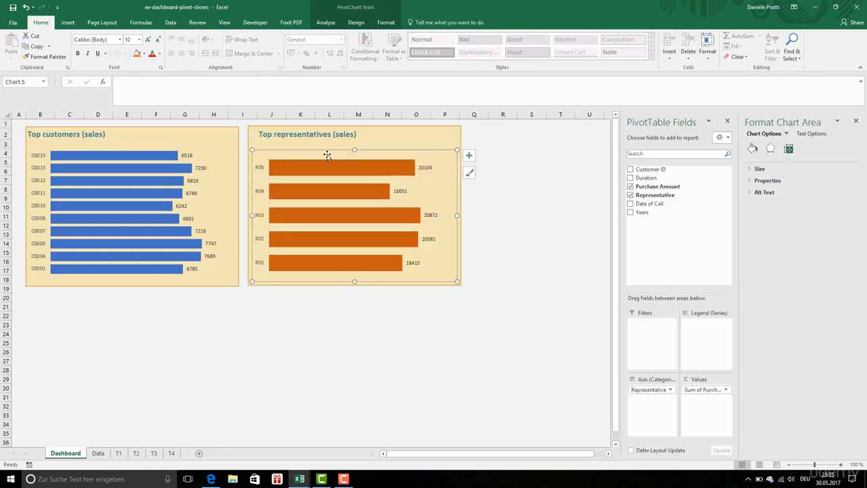
click(185, 161)
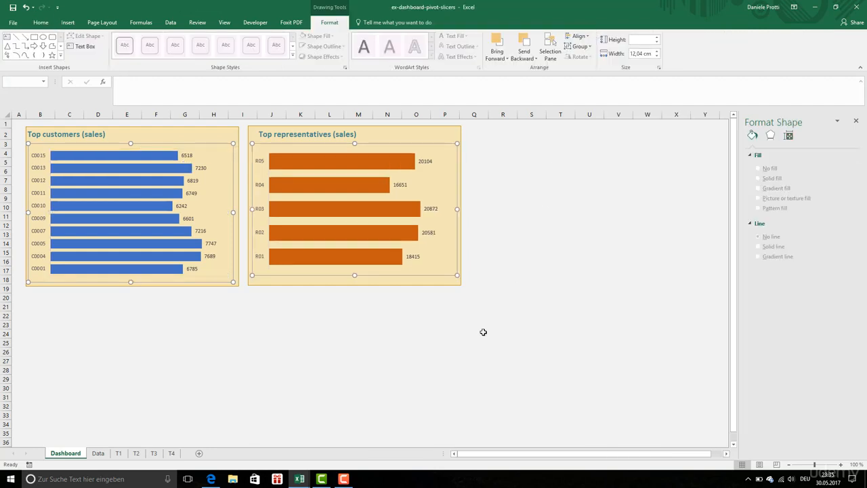
click(483, 331)
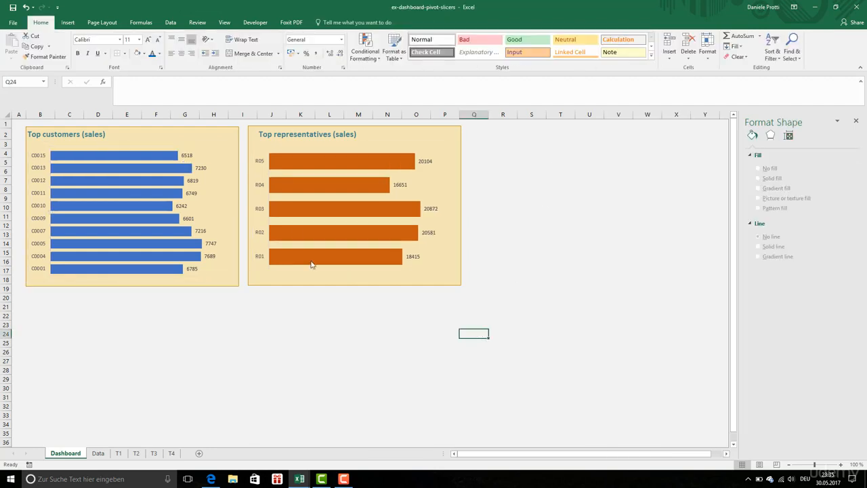
click(172, 351)
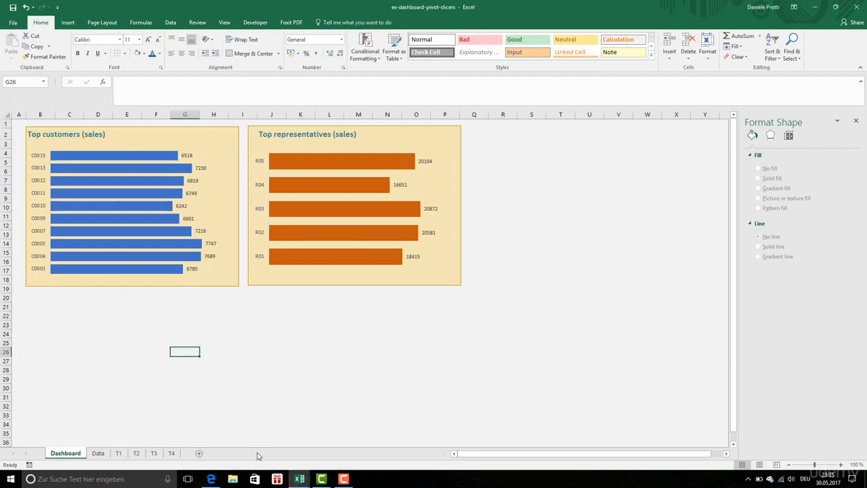
Step: Insert a Clustered Column - Line combo PivotChart of total sales and total duration from the pivot table on sheet T3
click(154, 452)
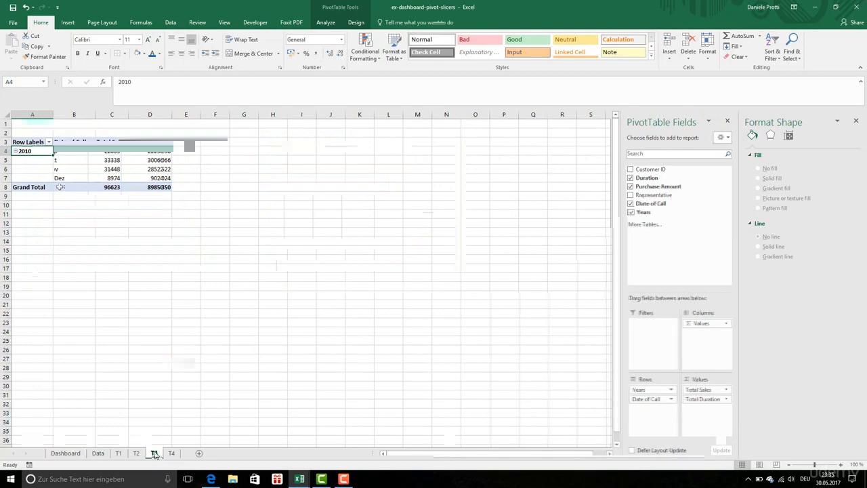
click(39, 151)
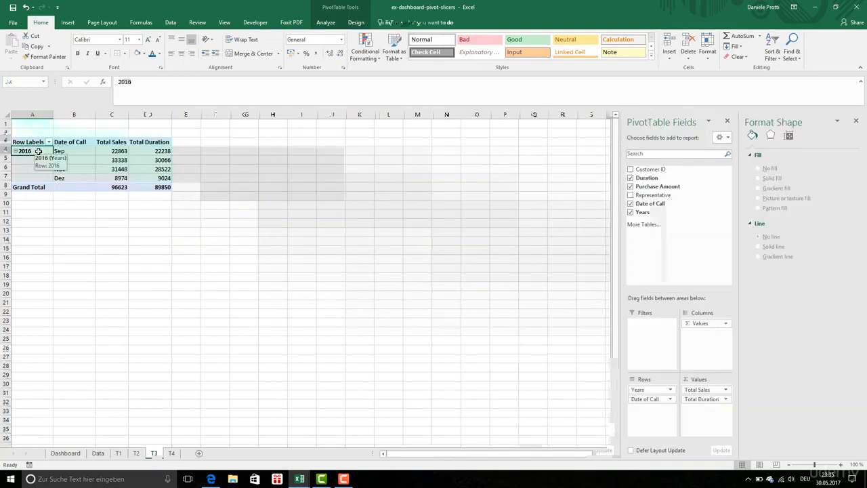
key(ctrl+a)
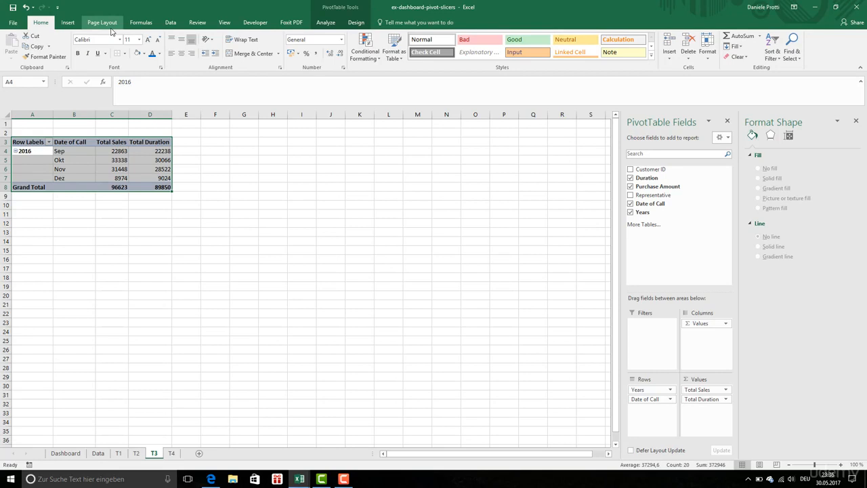
click(68, 22)
click(433, 59)
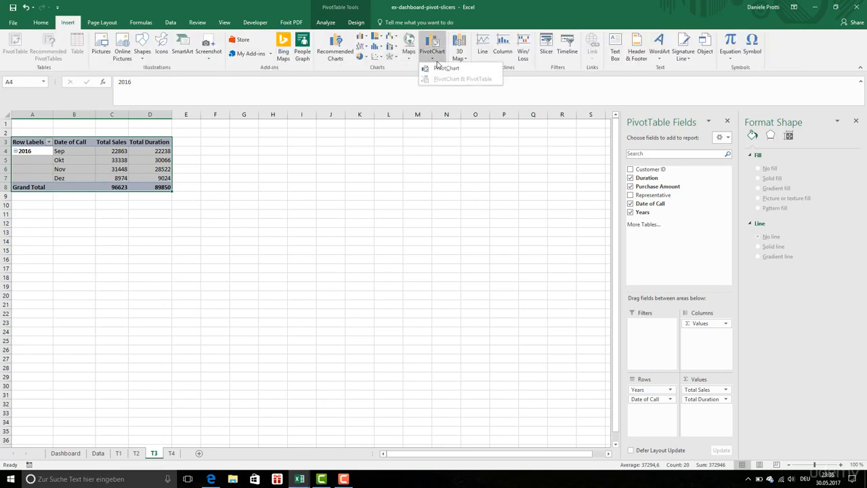
click(444, 71)
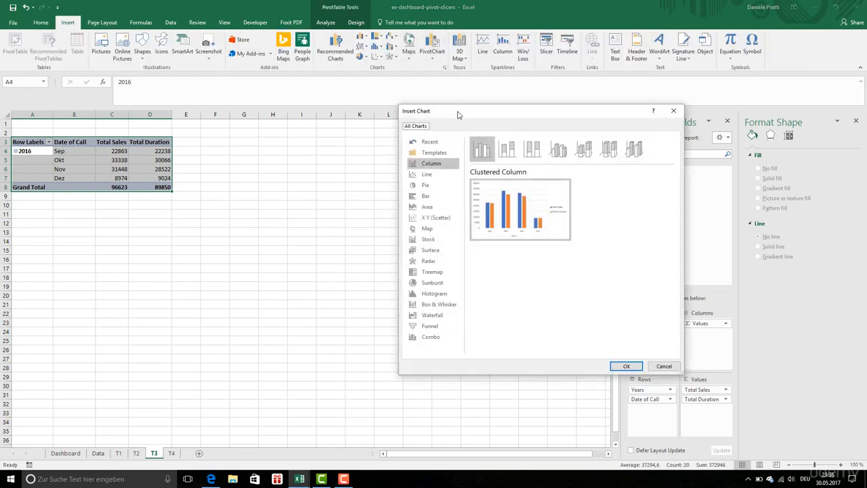
drag(461, 114, 333, 144)
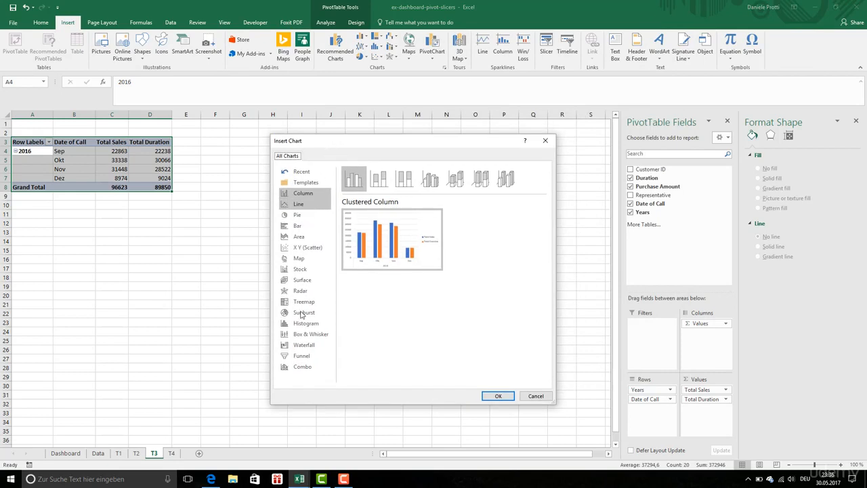
click(311, 368)
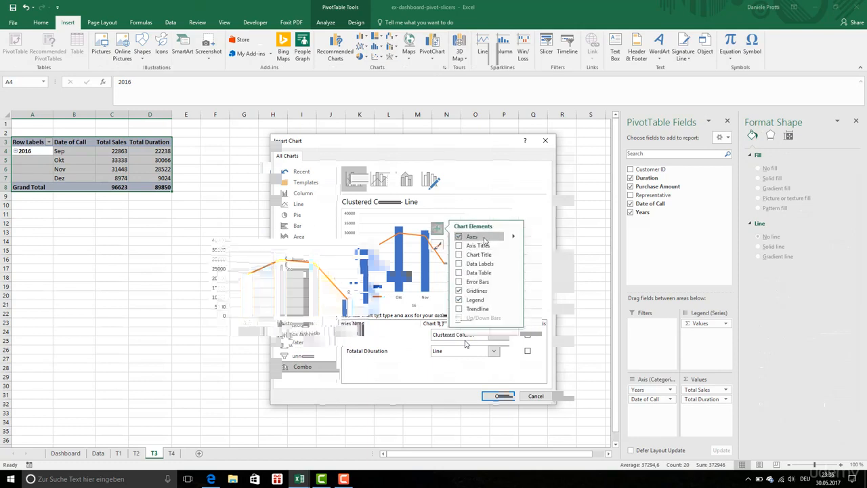
Step: Remove the primary horizontal axis, the gridlines and the legend from the combo chart
click(513, 237)
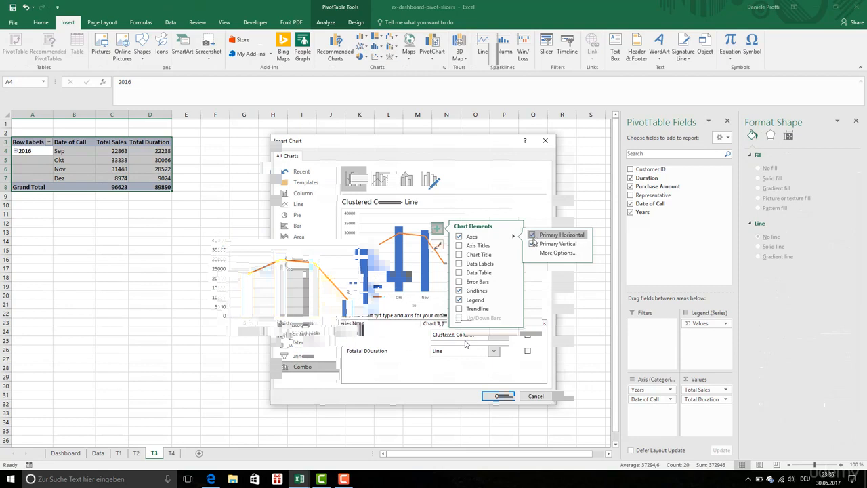
click(533, 235)
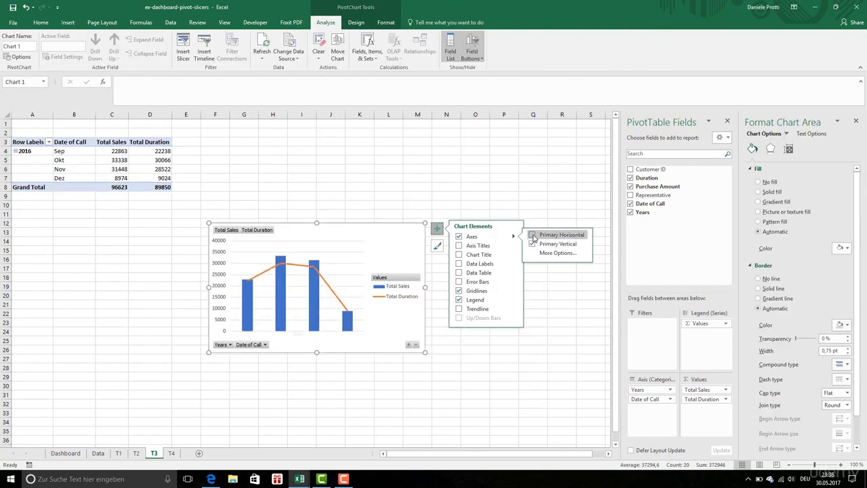
click(459, 291)
click(463, 301)
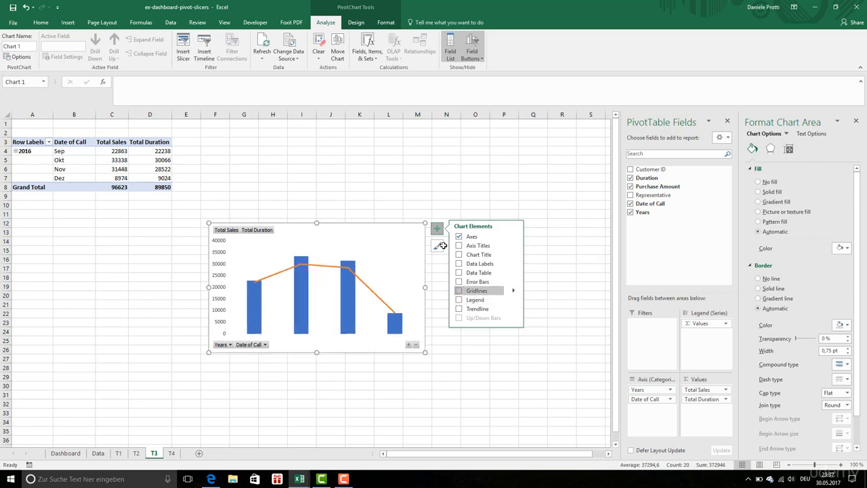
Step: Hide all field buttons on the combo chart
click(248, 344)
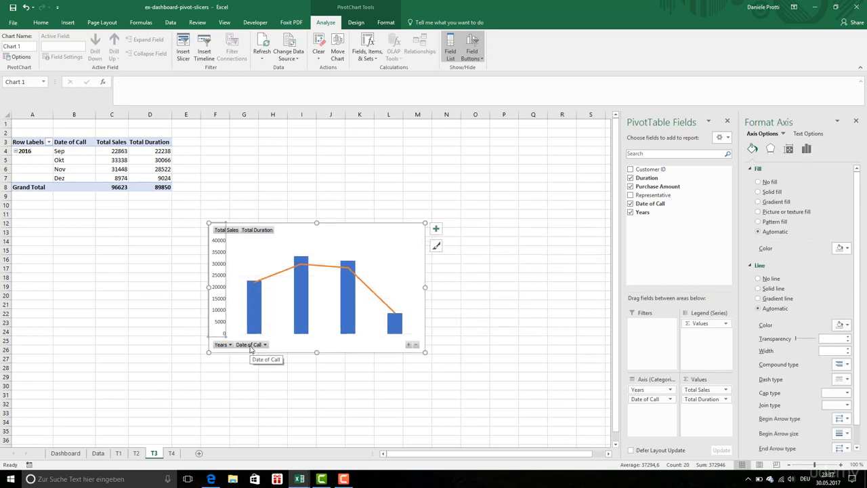
right_click(248, 344)
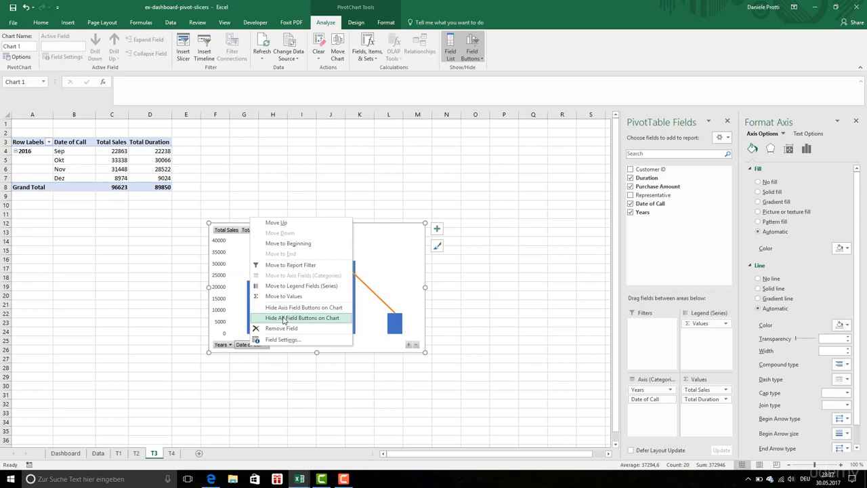
click(284, 318)
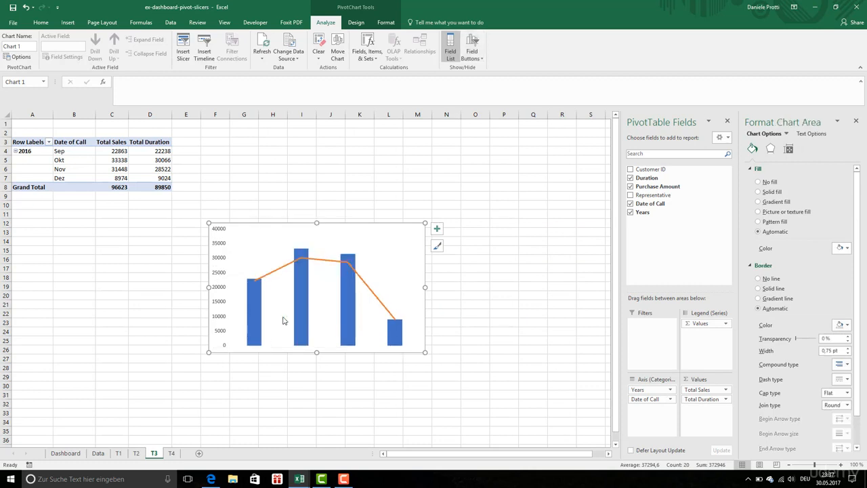
Step: Transfer the combo chart from sheet T3 to the Dashboard sheet, pasting it at cell B20
click(263, 244)
click(263, 225)
right_click(263, 225)
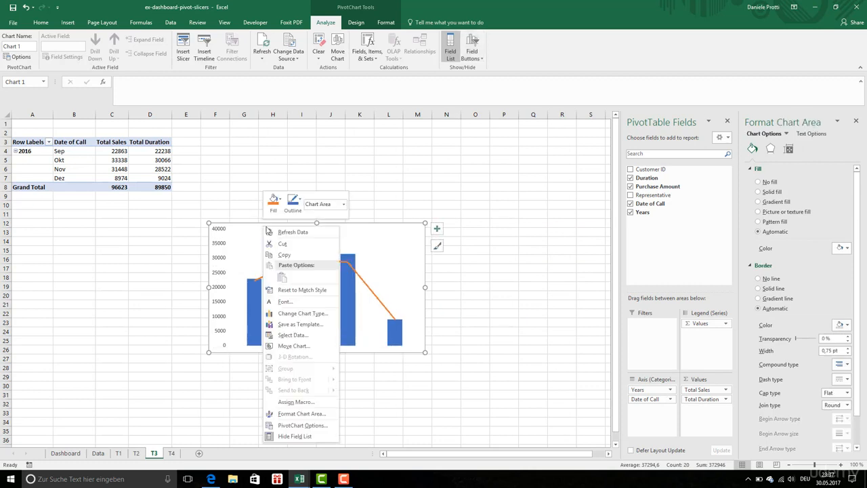
click(283, 245)
click(65, 453)
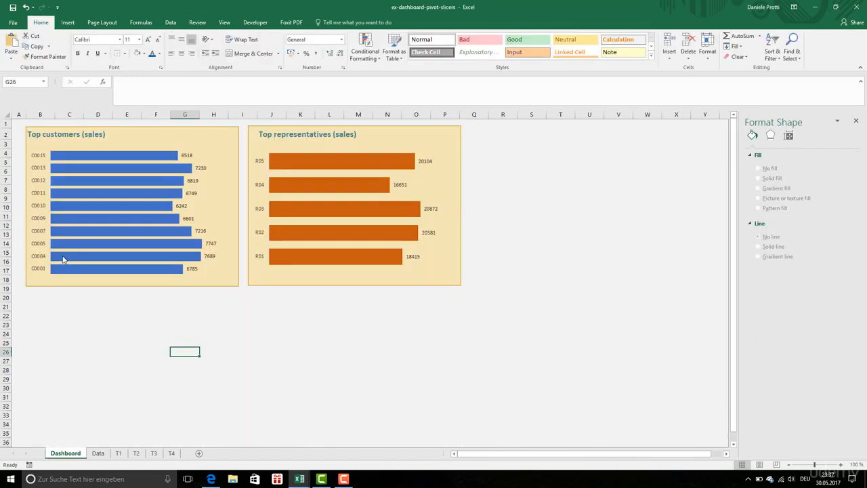
click(38, 298)
right_click(39, 299)
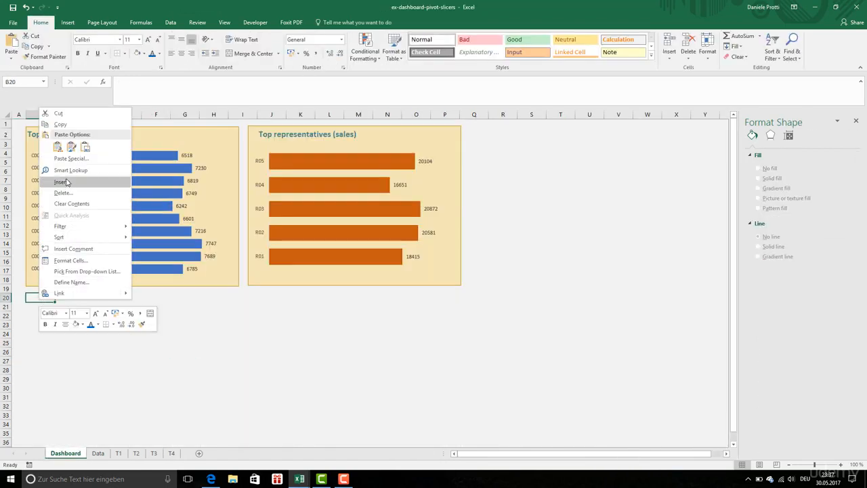
click(58, 147)
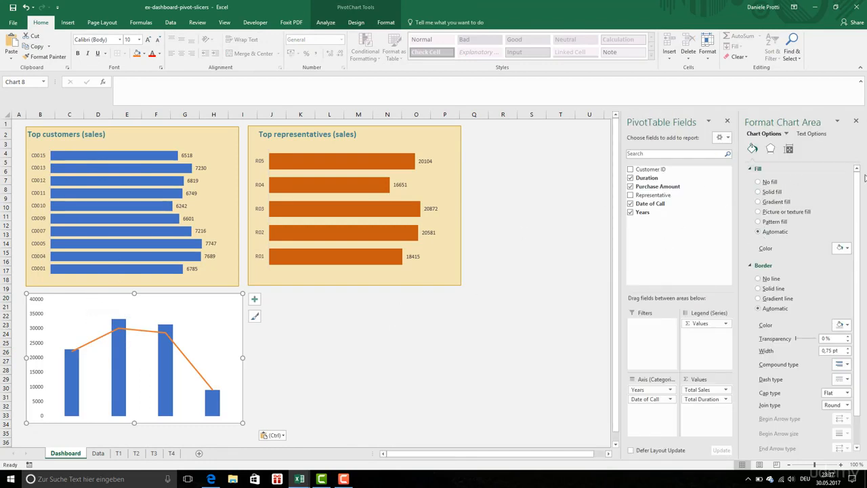
Step: Give the pasted combo chart's area no fill and no border line
click(759, 181)
click(758, 260)
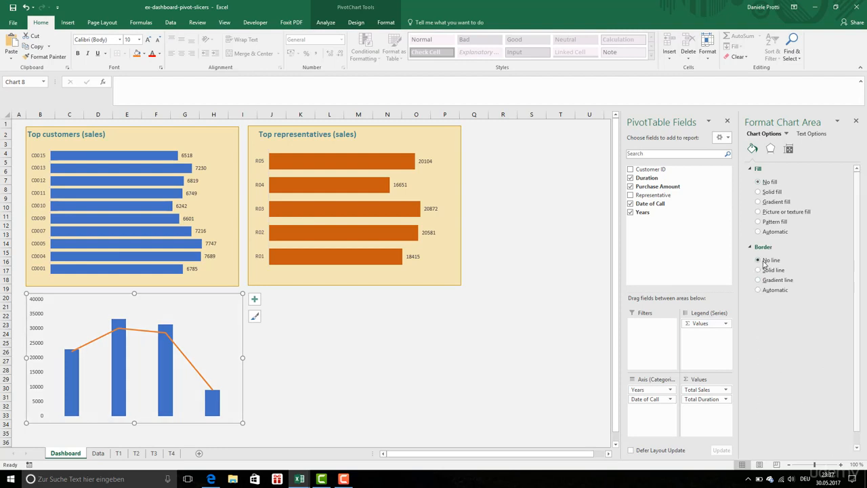
click(287, 313)
Step: Duplicate the yellow background rectangle of the customers section and place the copy behind the combo chart
click(215, 275)
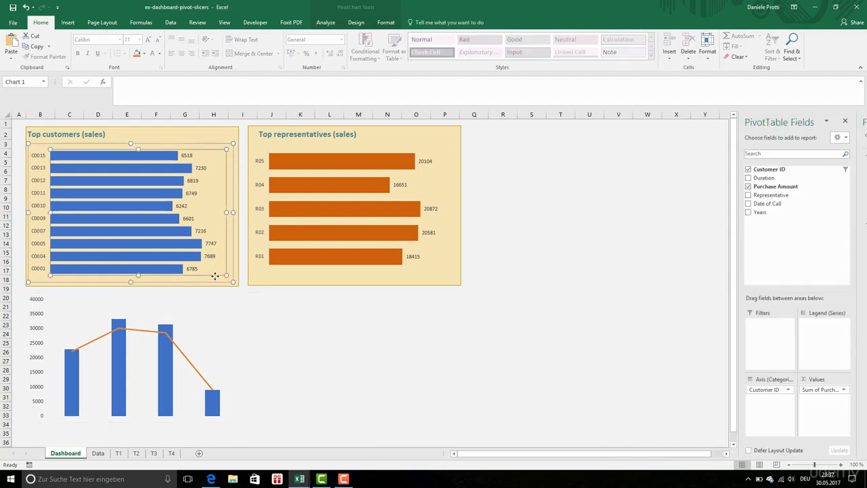
click(224, 285)
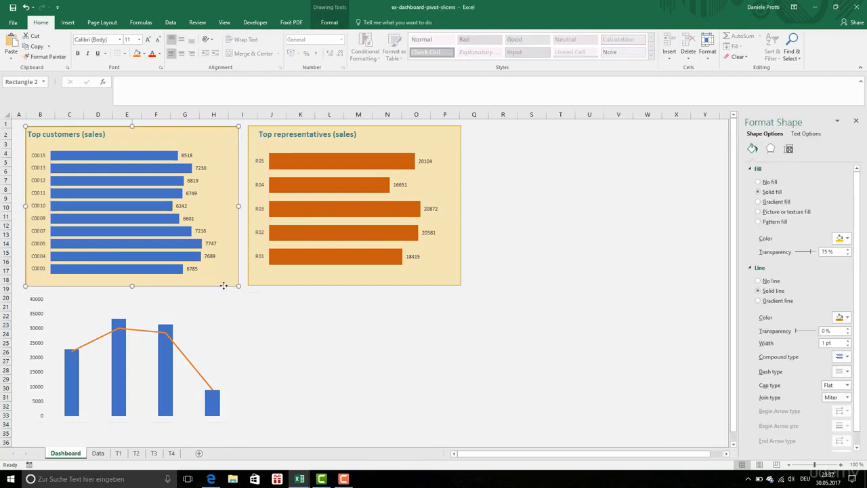
key(Delete)
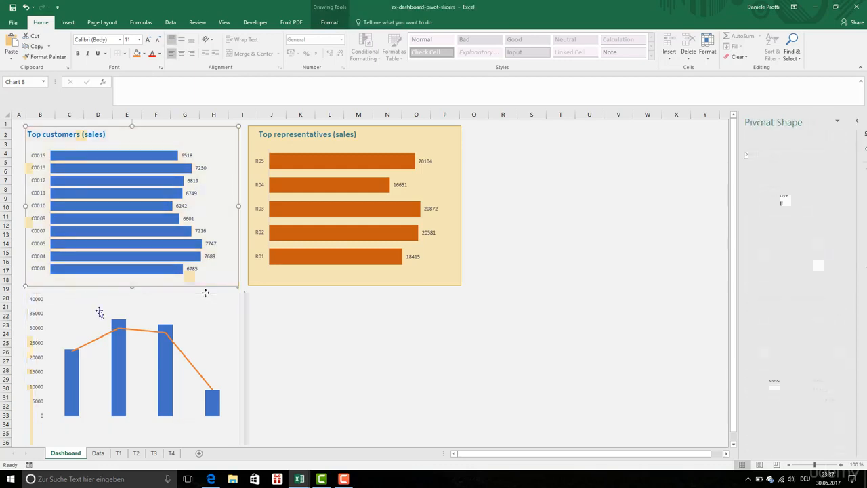
click(128, 350)
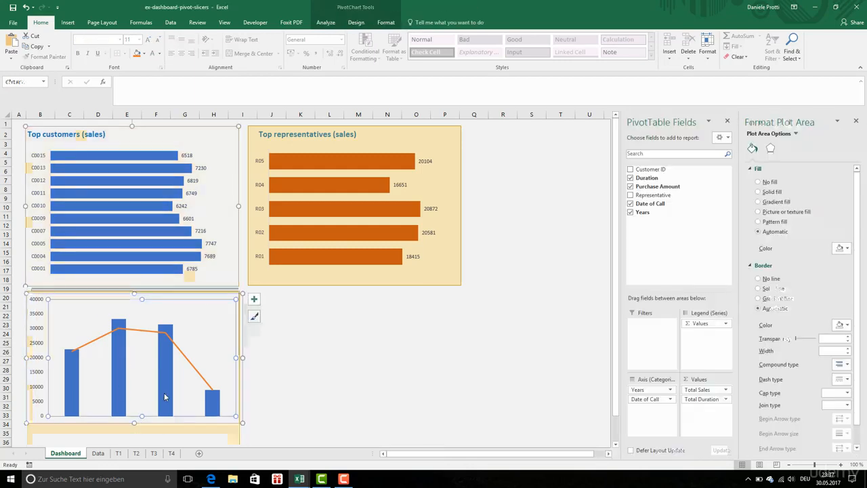
click(164, 393)
key(Escape)
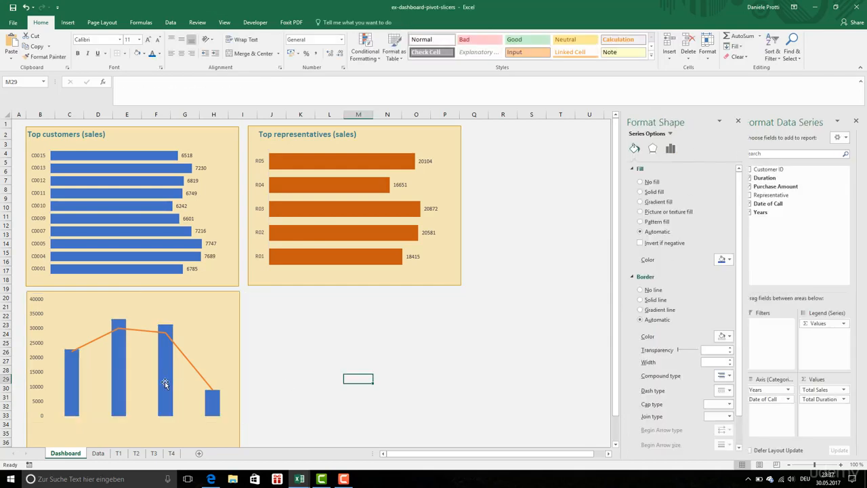
Step: Shift the combo chart down within its background rectangle and fill its Total Sales columns with dark green
click(165, 382)
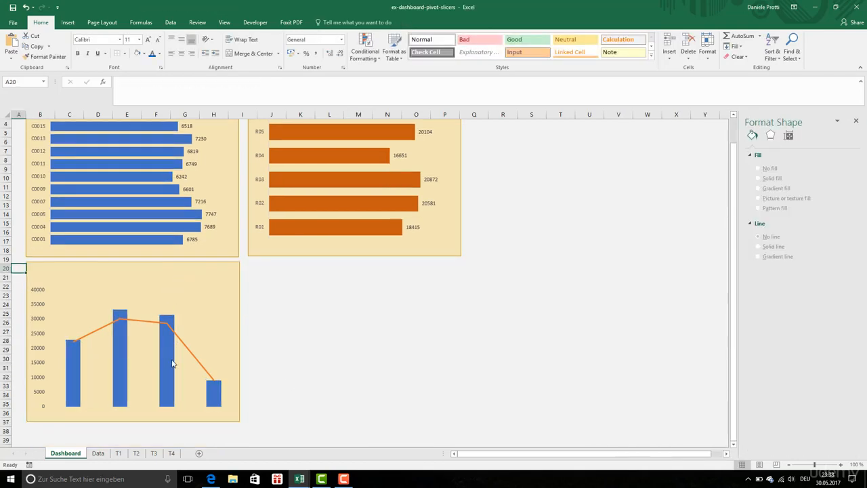
click(167, 362)
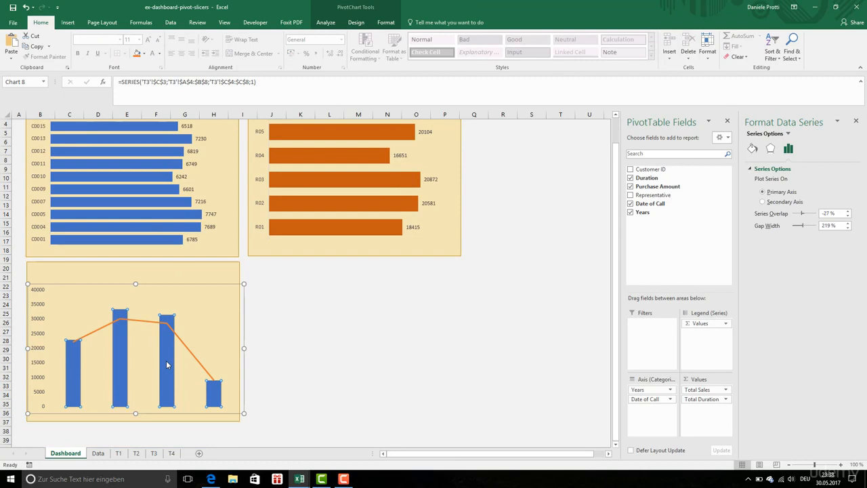
click(752, 148)
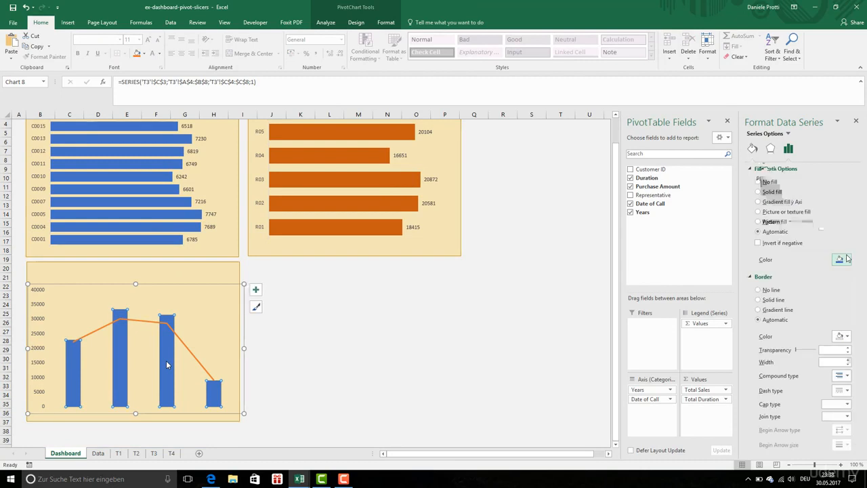
click(842, 260)
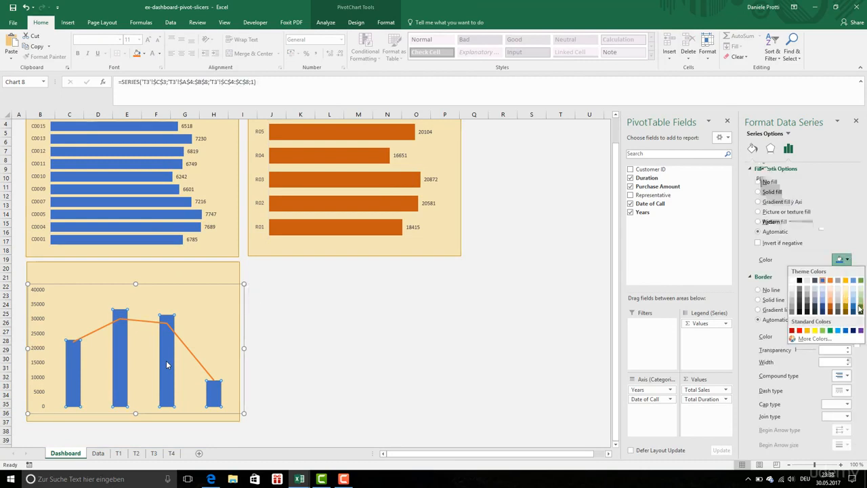
click(860, 306)
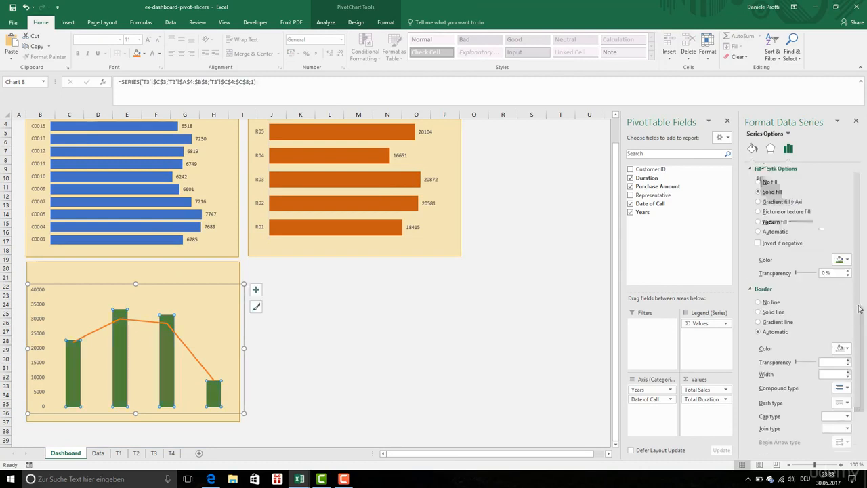
Step: Color the Total Duration line dark orange and narrow the combo chart to fit inside its background rectangle
click(181, 336)
click(842, 241)
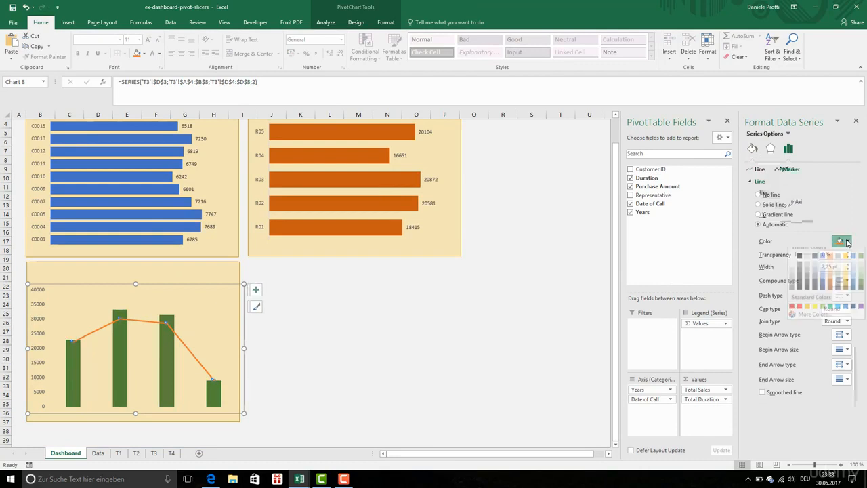
click(832, 290)
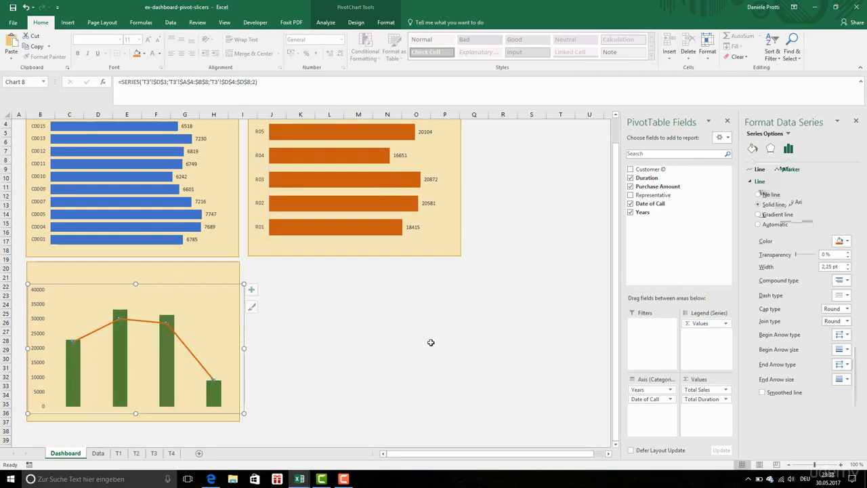
click(132, 271)
click(325, 315)
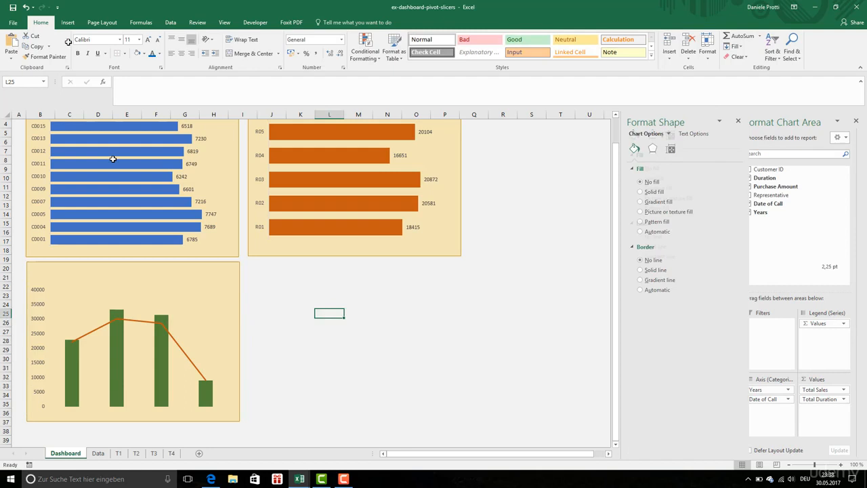
Step: Enter the heading "Sales and calls (period)" in cell C20, above the combo chart
click(68, 269)
text(Sales and calls (period))
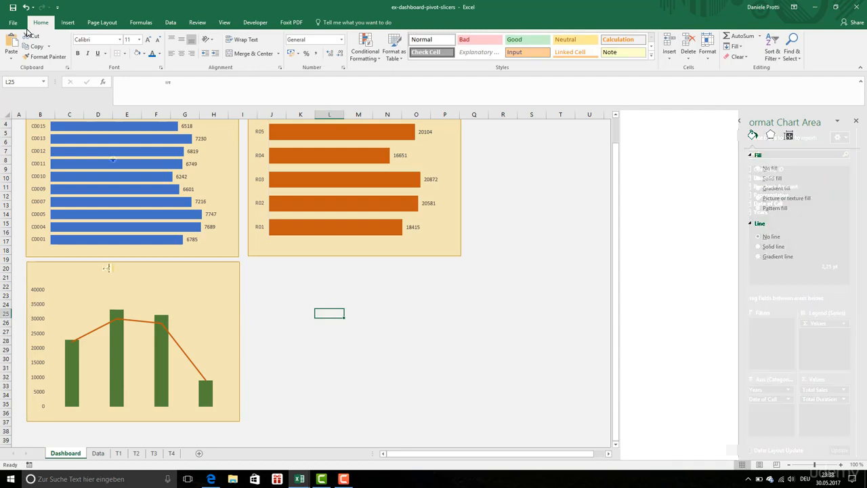
key(Return)
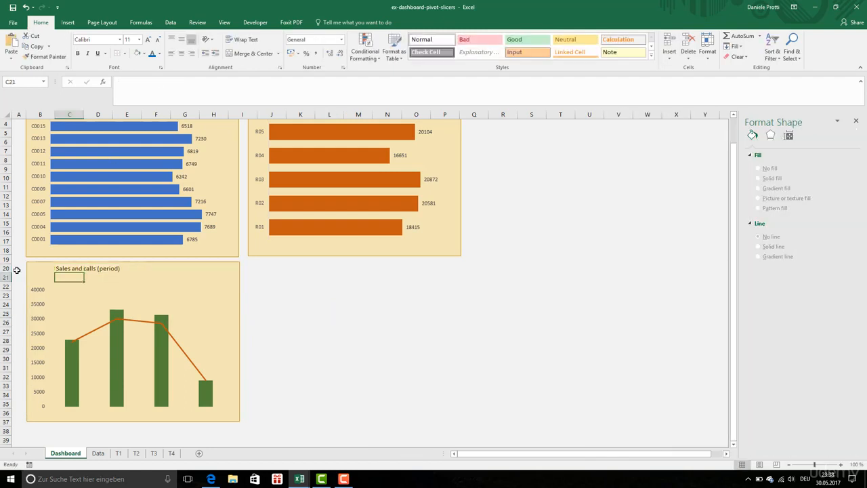
Step: Copy the "Top customers (sales)" heading's formatting to the "Sales and calls (period)" heading and place that heading in cell B20
scroll(59, 253, up, 1)
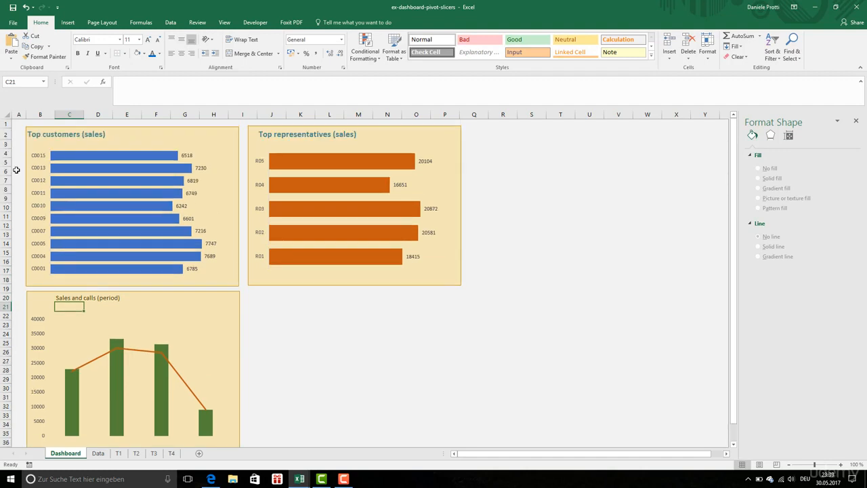
click(20, 134)
click(30, 134)
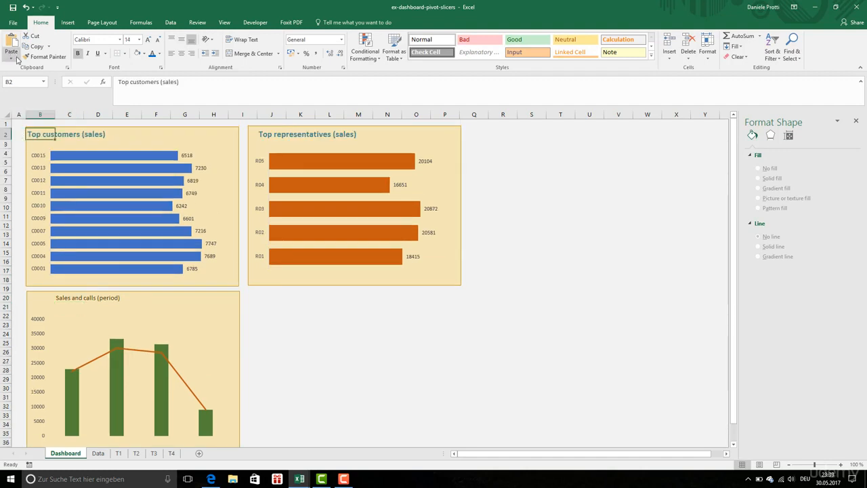
click(44, 57)
drag(22, 296, 74, 298)
click(17, 298)
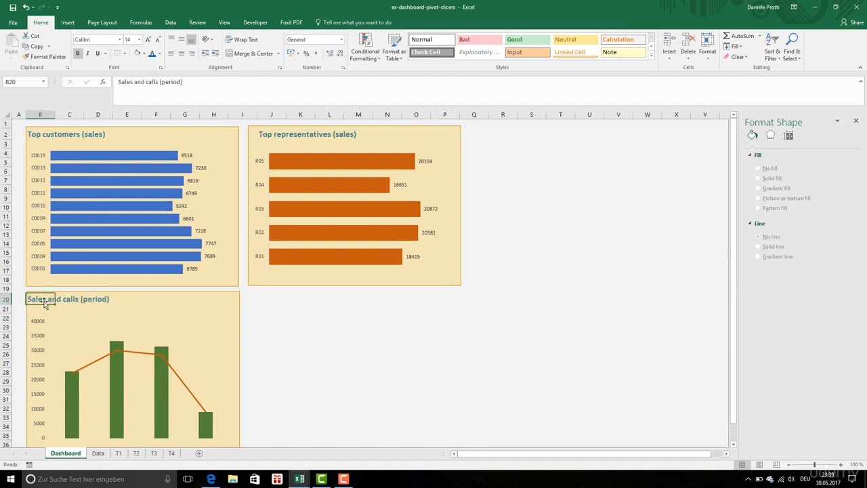
Step: Insert a Clustered Column PivotChart of purchase count by duration range from the pivot table on sheet T4
click(262, 326)
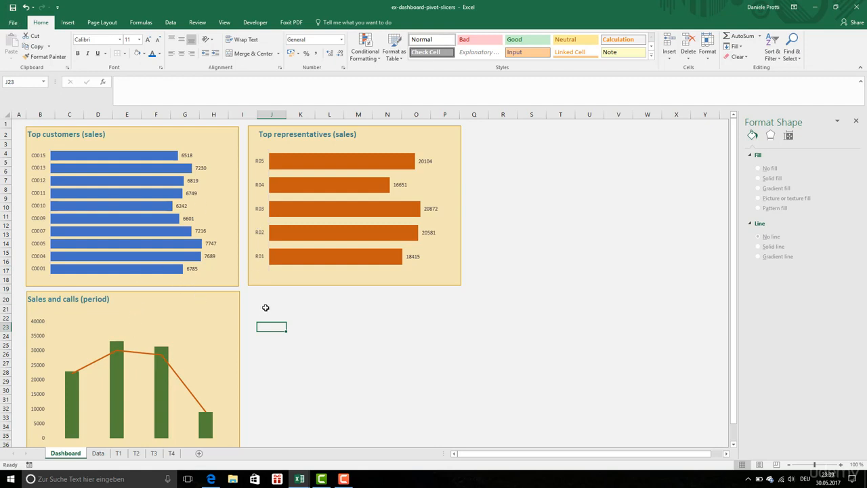
click(171, 452)
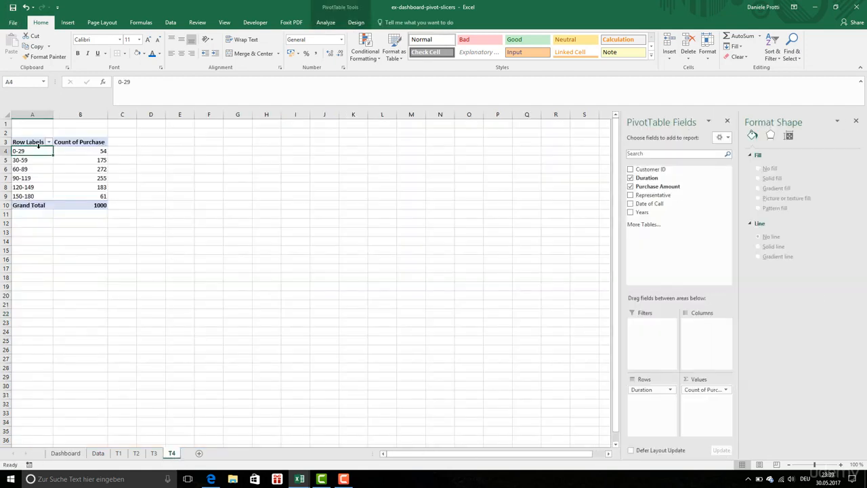
key(ctrl+a)
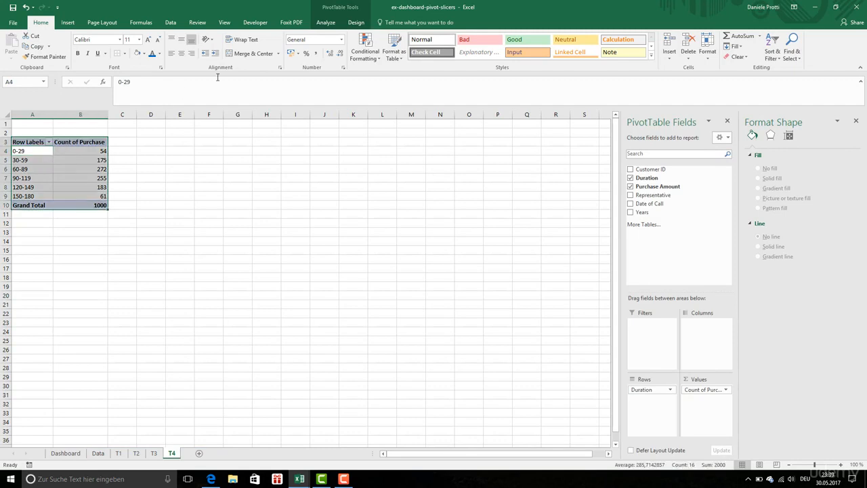
click(70, 23)
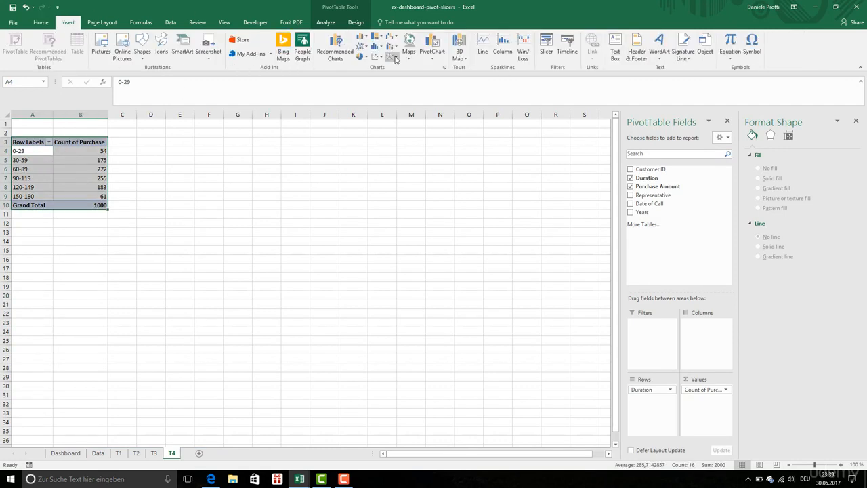
click(437, 61)
click(448, 69)
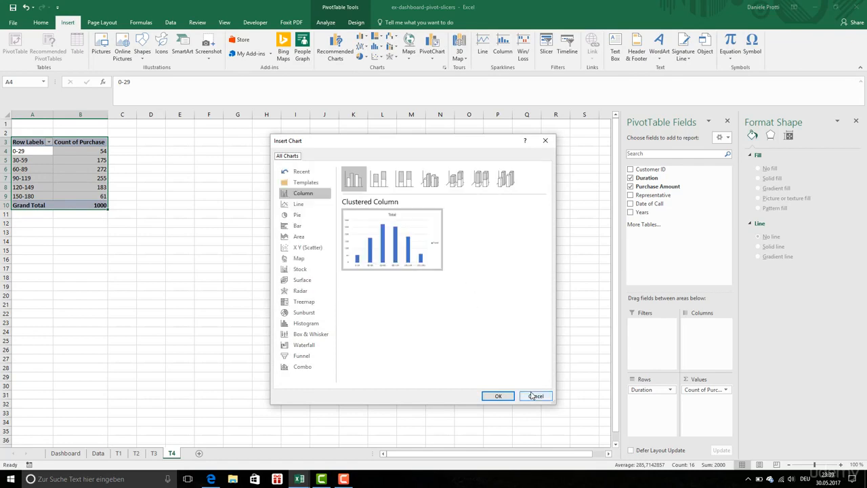
click(498, 396)
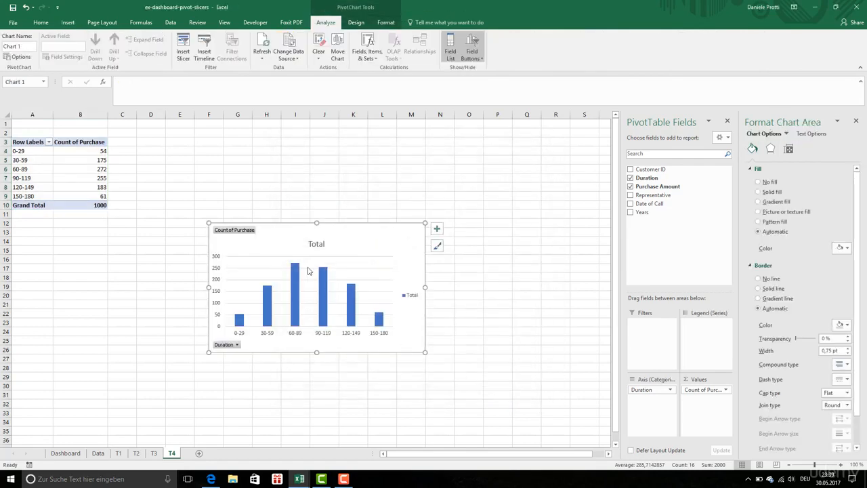
Step: Move the duration range column chart from sheet T4 to the Dashboard sheet, placing it beside the Sales and calls chart
key(Delete)
click(65, 453)
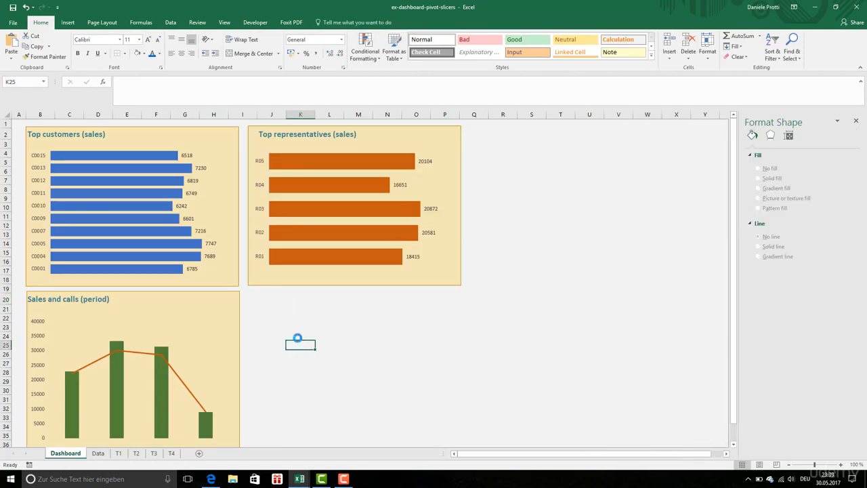
key(ctrl+v)
drag(351, 341, 322, 299)
Step: Enter the heading "Count of calls per duration range" in cell J20, above the duration chart
click(221, 315)
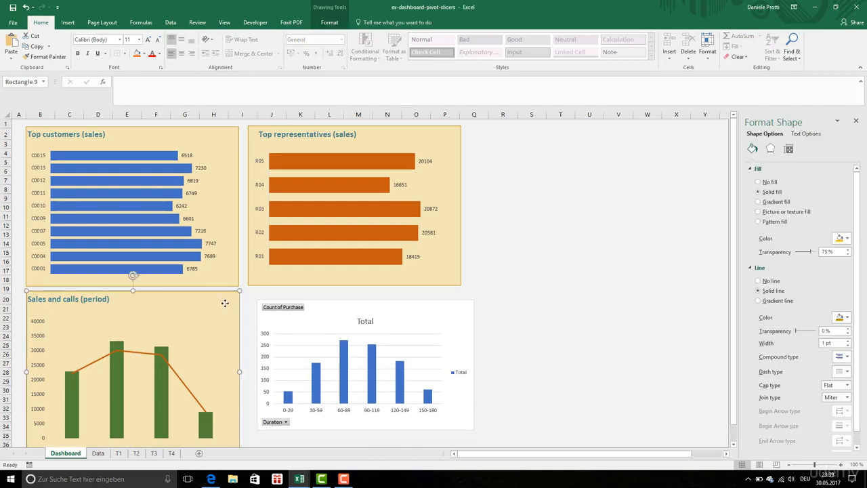
click(255, 296)
text(C ation ran)
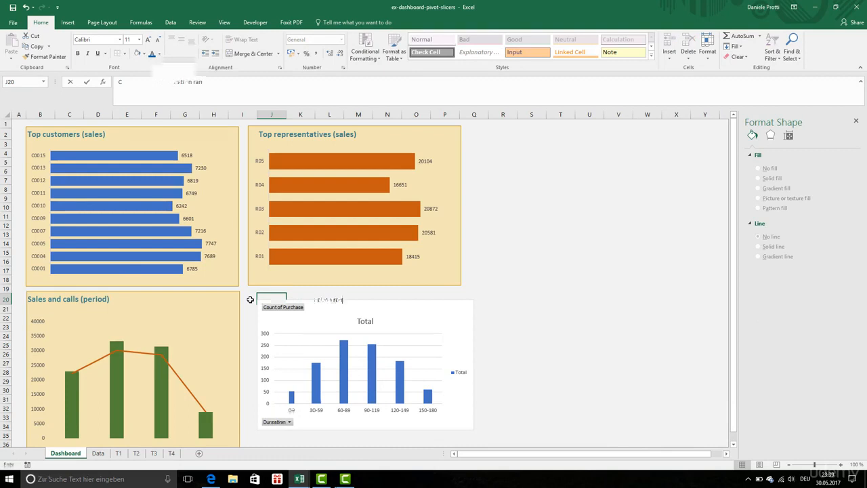
text(ge)
key(Return)
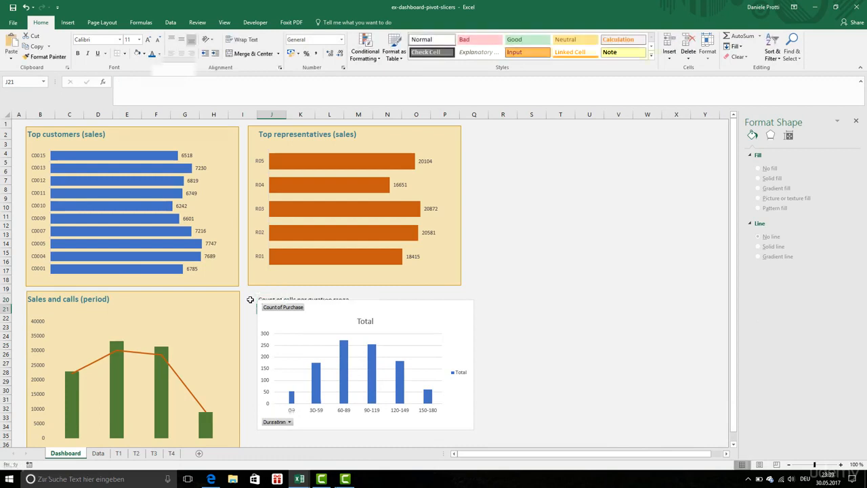
Step: Paste a copy of the background rectangle for the duration chart and narrow the chart to fit inside it
key(ctrl+v)
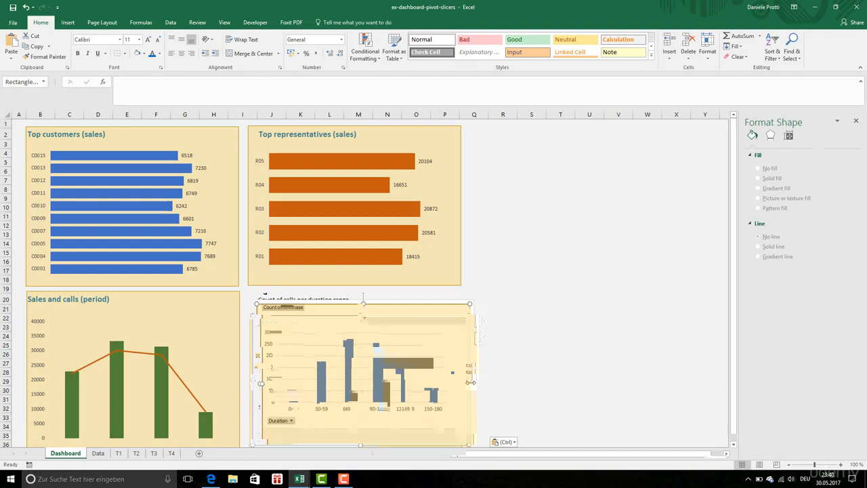
drag(470, 383, 460, 380)
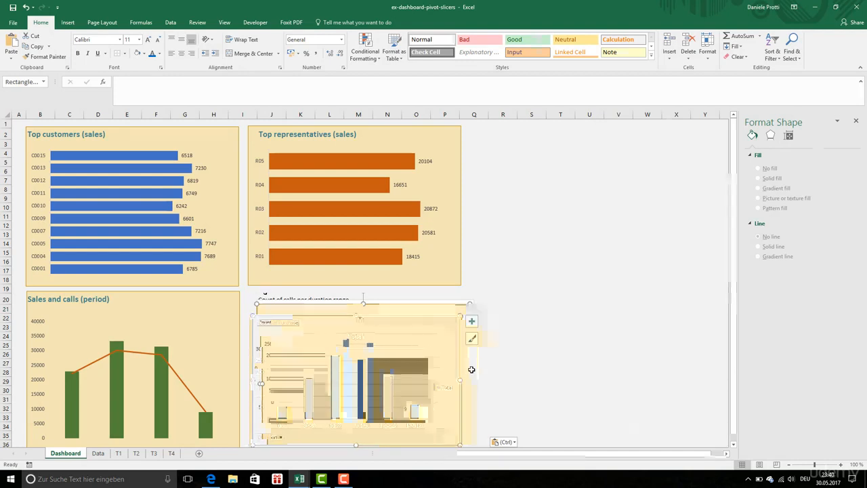
Step: Remove the primary horizontal axis, chart title and gridlines from the duration chart
click(472, 323)
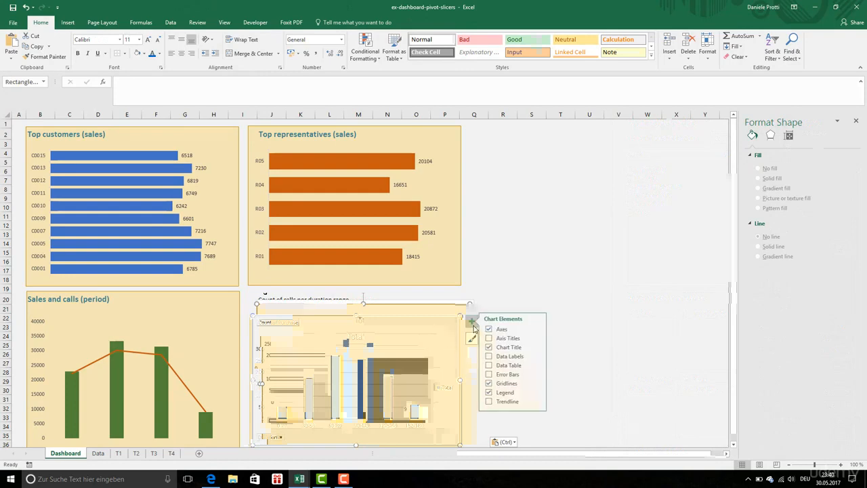
click(541, 328)
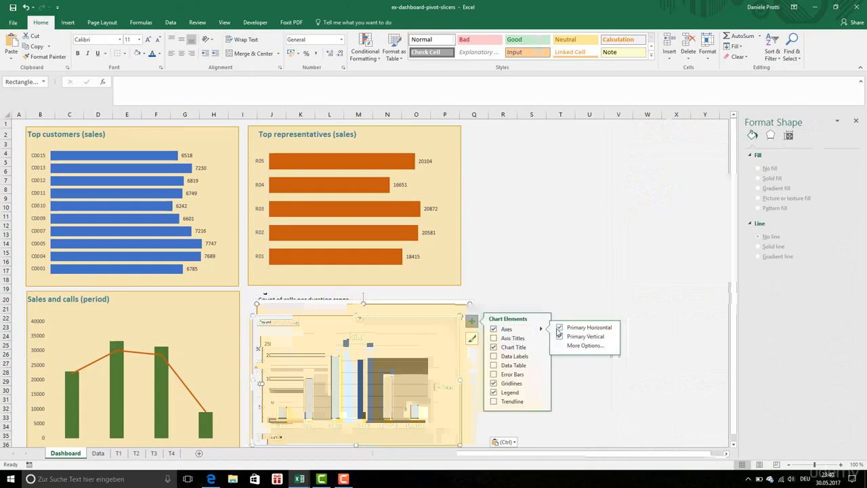
click(559, 329)
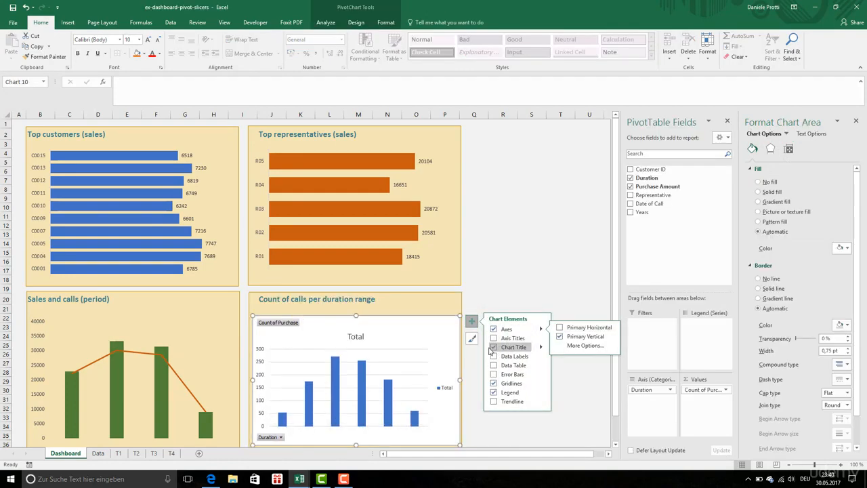
click(492, 347)
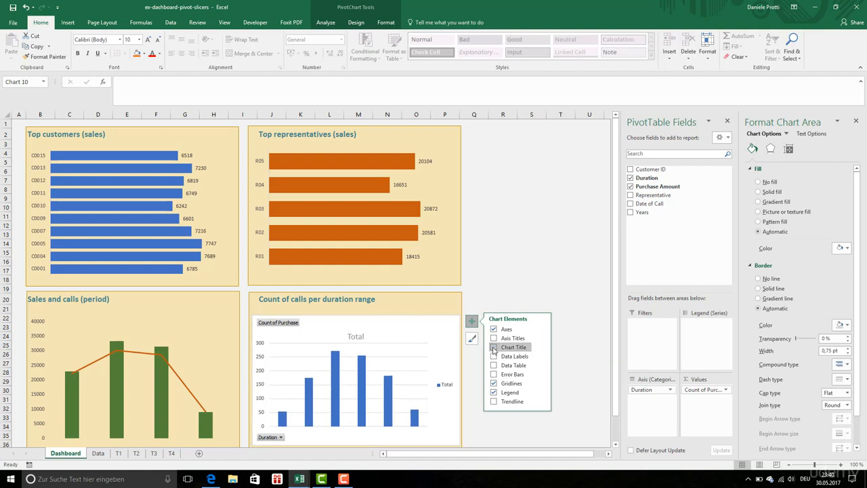
click(494, 384)
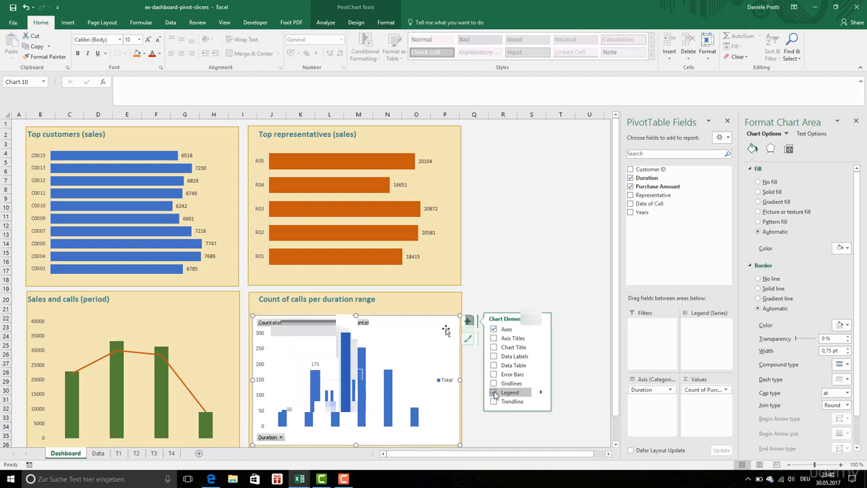
Step: Set the duration chart's area to No fill so the background rectangle shows through
click(759, 183)
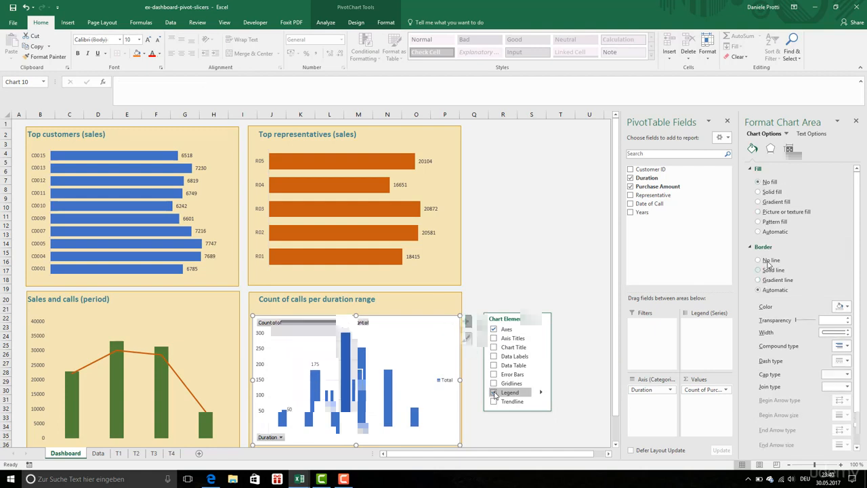
click(569, 328)
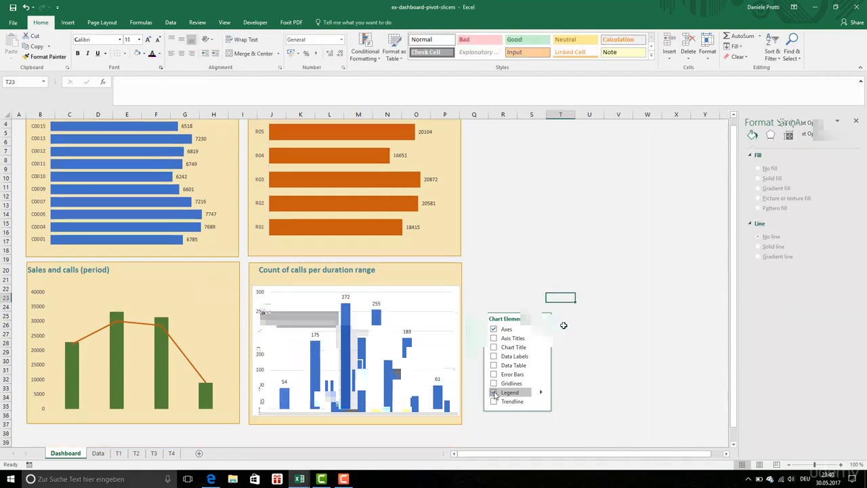
click(759, 183)
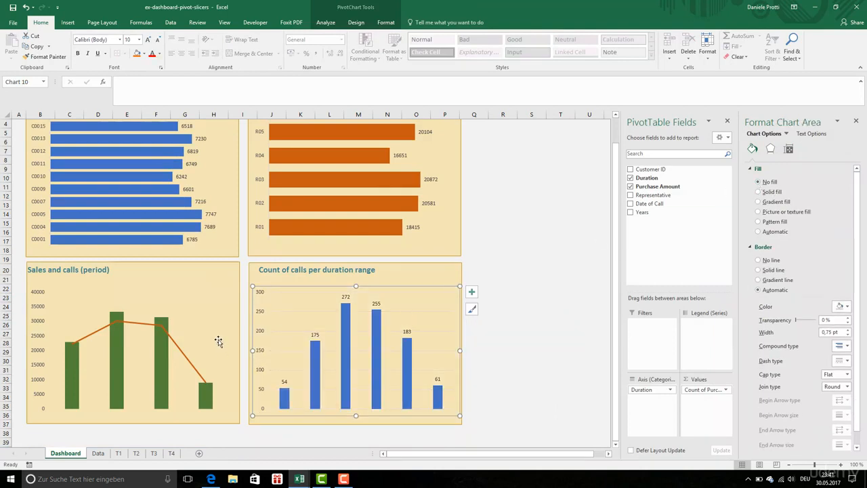
Step: Add primary major horizontal and primary major vertical gridlines to the Sales and calls chart
click(193, 344)
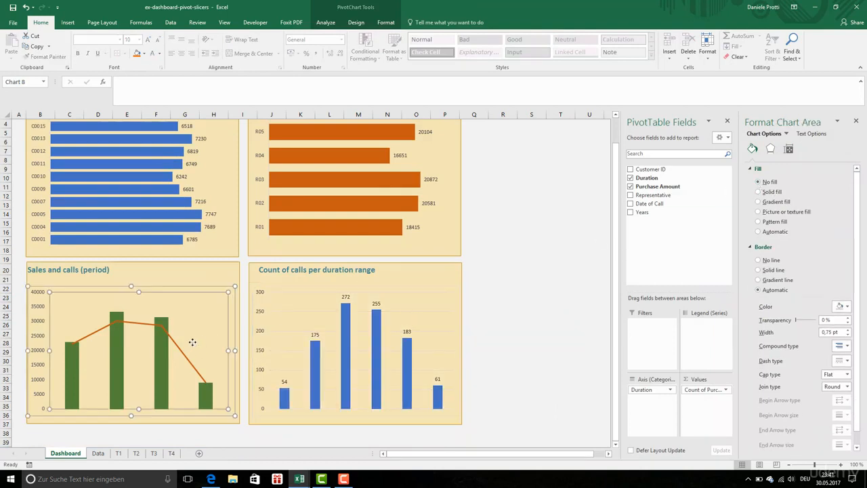
click(238, 287)
click(246, 292)
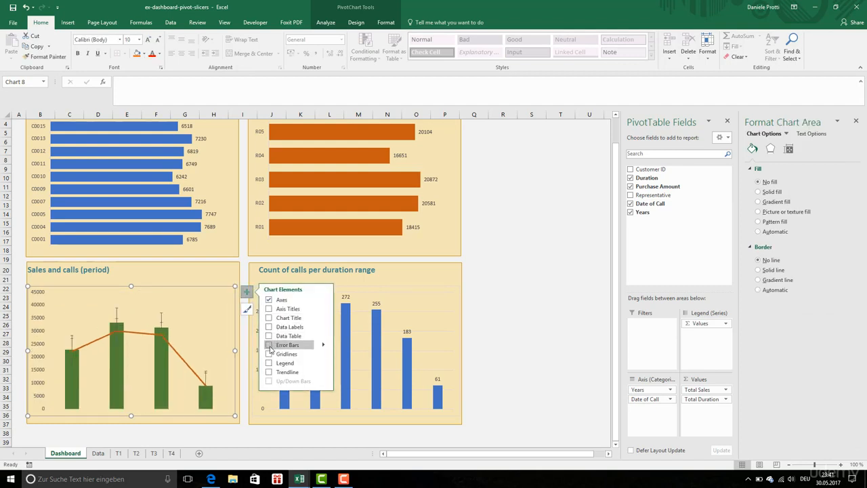
mouse_move(320, 354)
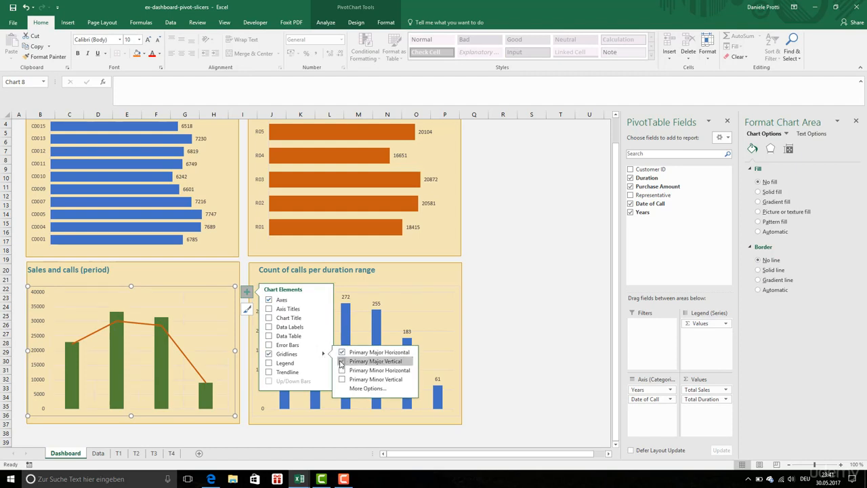
click(495, 352)
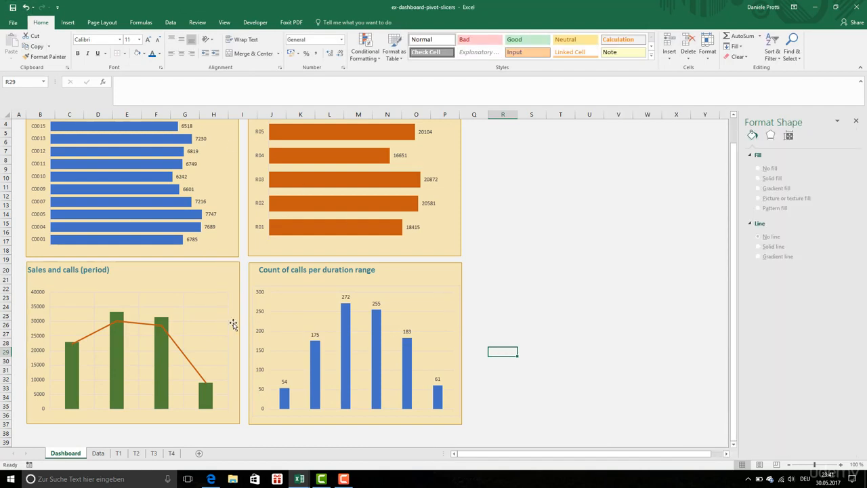
Step: Set the duration chart's column series to 0 % series overlap and 50 % gap width
click(351, 359)
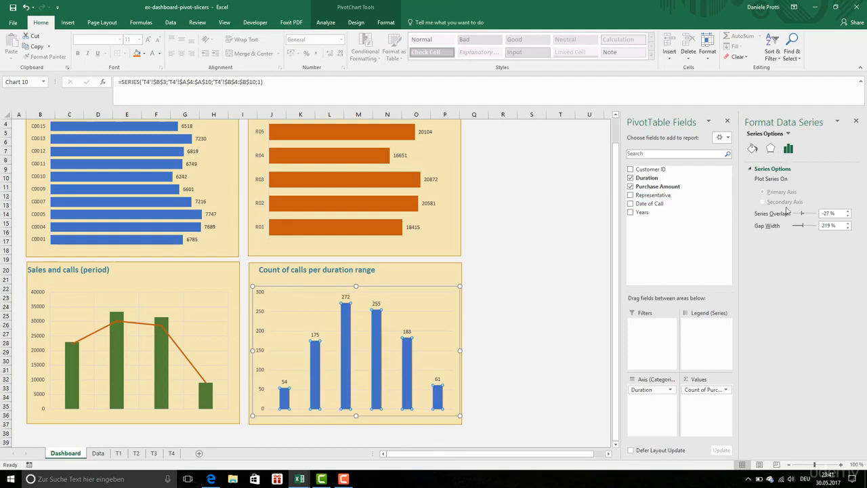
drag(829, 214, 801, 217)
text(0)
key(Tab)
text(50)
key(Return)
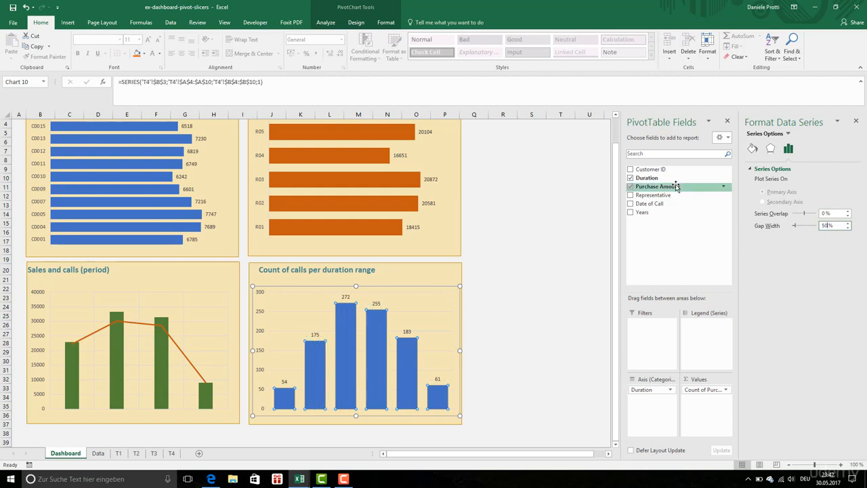
Step: Fill the duration chart's columns with light gold
click(752, 148)
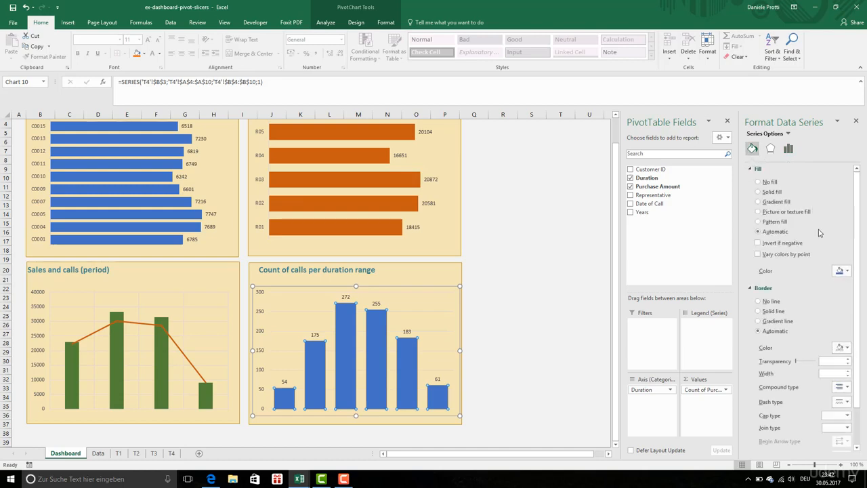
click(846, 270)
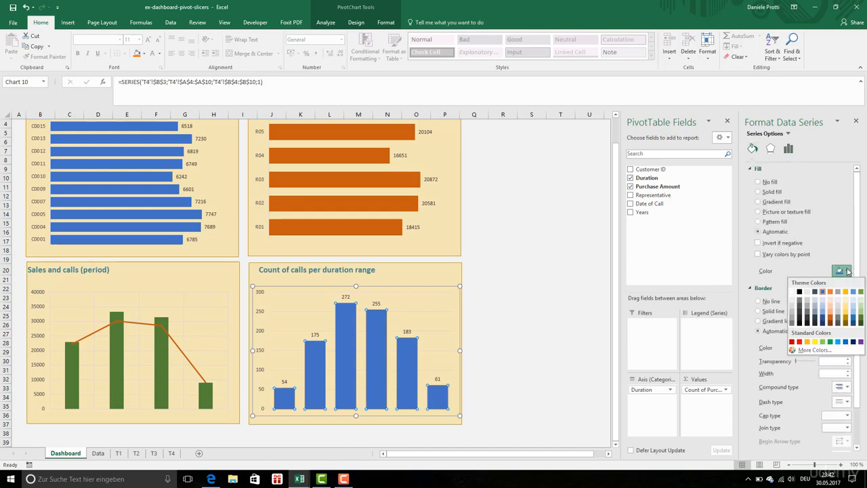
click(845, 315)
click(559, 297)
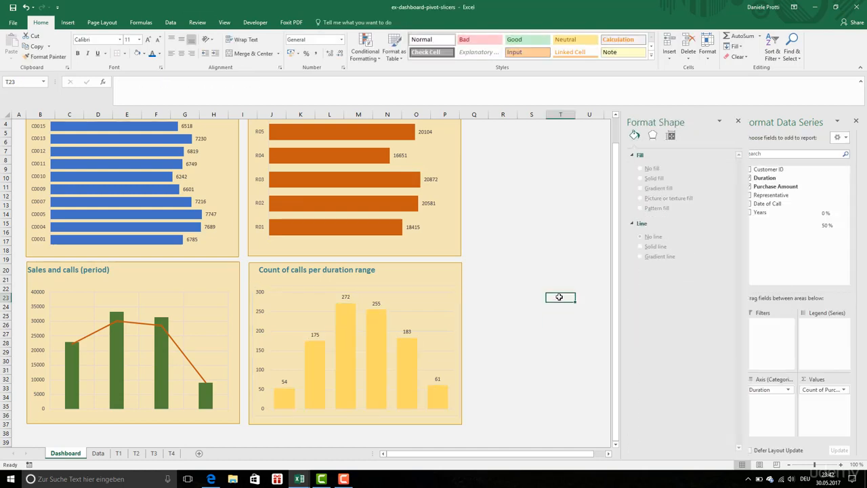
Step: Fill the duration chart's columns with dark gold and check them against the other dashboard charts
click(408, 370)
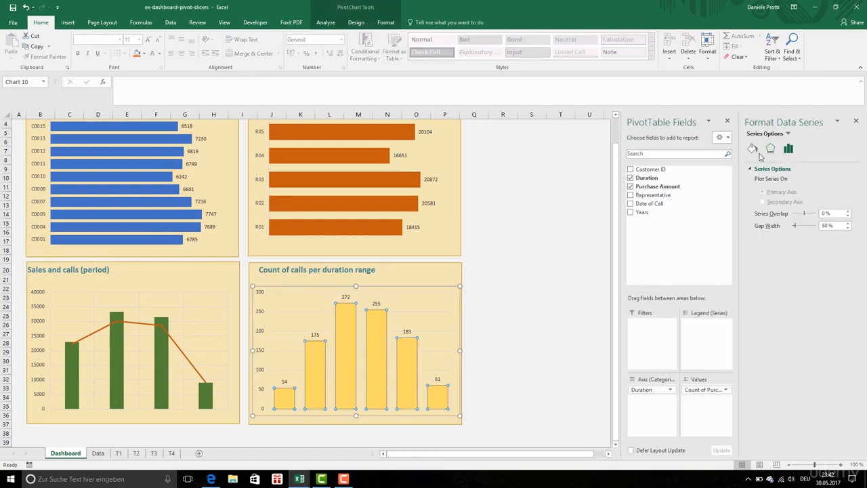
click(753, 149)
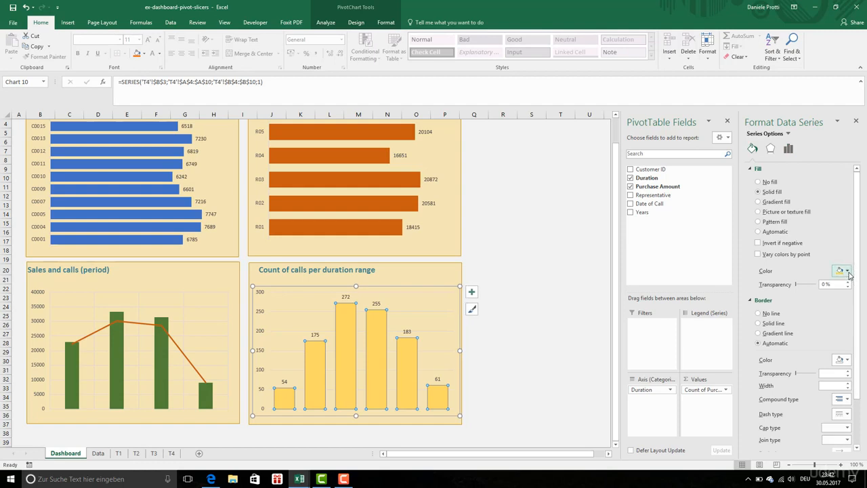
click(848, 271)
click(842, 316)
click(581, 300)
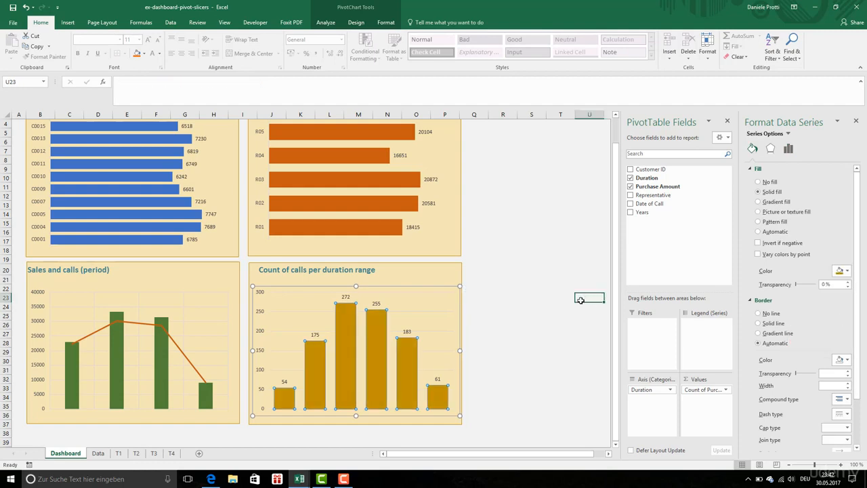
scroll(521, 306, up, 1)
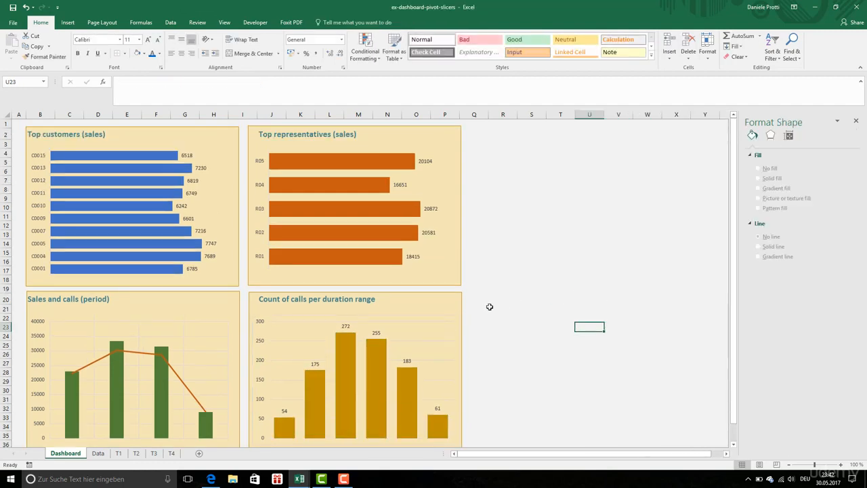
scroll(490, 305, down, 1)
scroll(490, 304, up, 1)
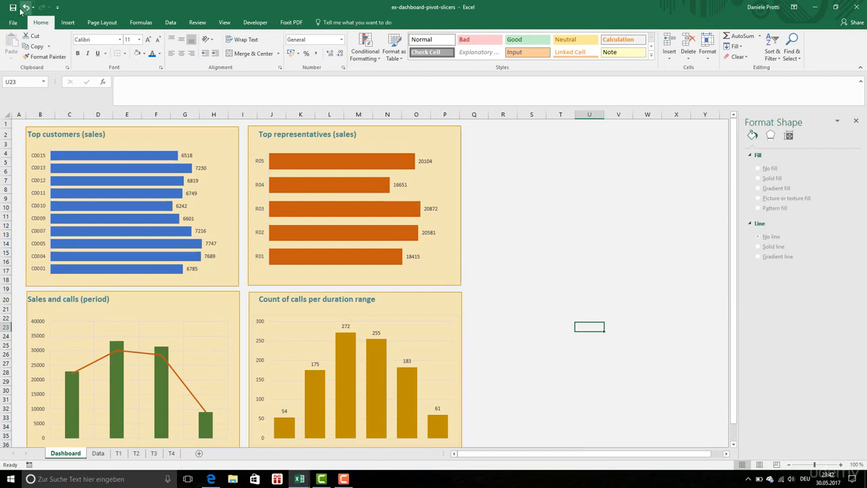